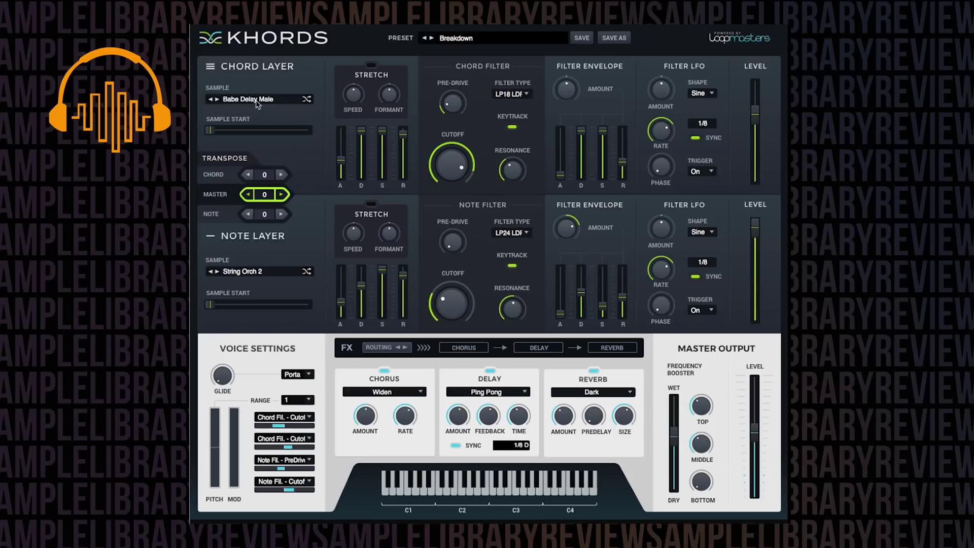
# - Look through the sample categories available for the chord layer and the note layer
pyautogui.click(260, 100)
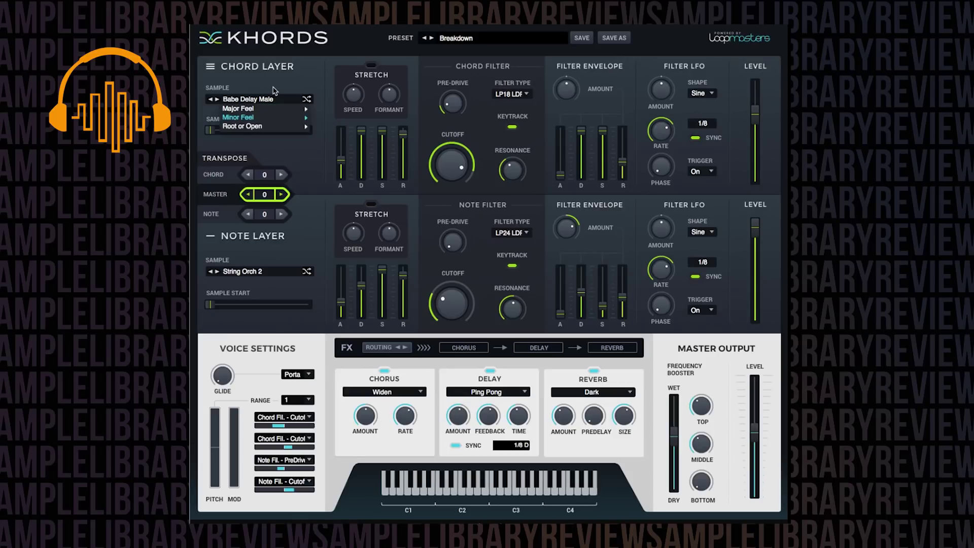
pyautogui.moveTo(254, 118)
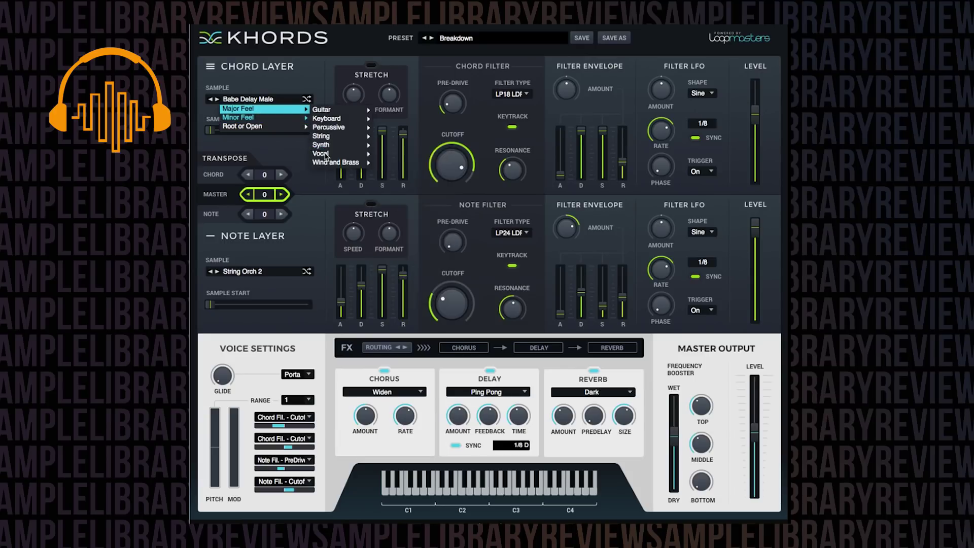
pyautogui.moveTo(324, 156)
pyautogui.click(295, 144)
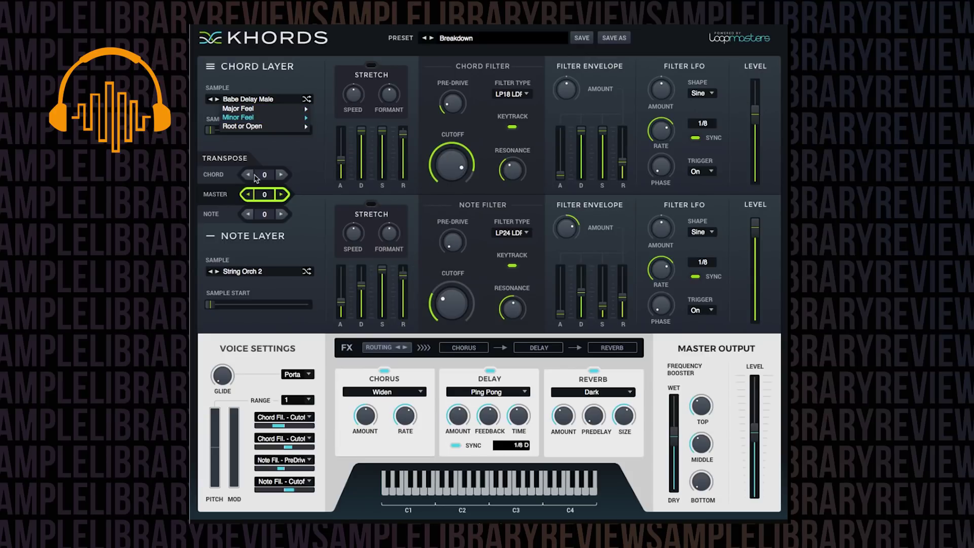
pyautogui.click(256, 272)
pyautogui.click(278, 256)
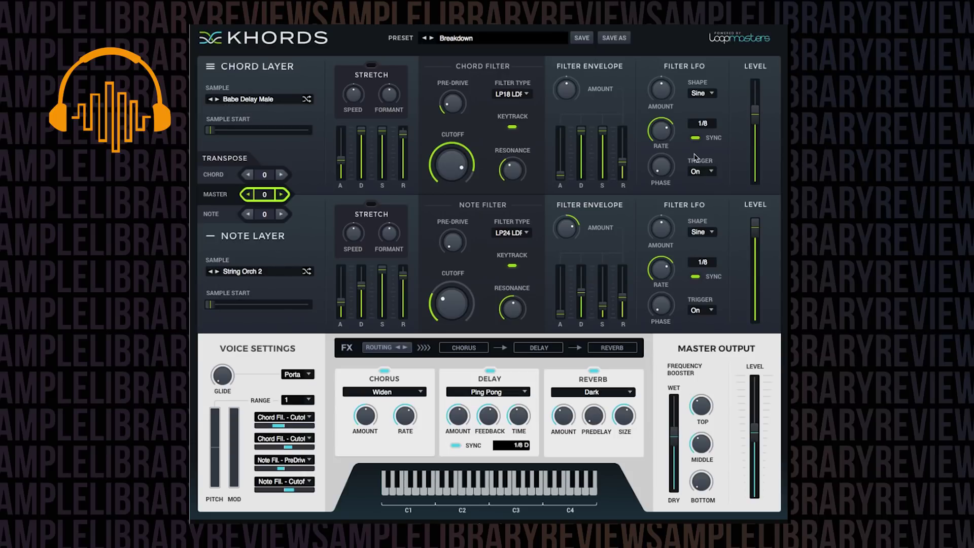
# - Lower the chord layer's level almost to minimum and set the note layer's sample to String Orch 1 from the Minor Feel strings
pyautogui.moveTo(755, 115); pyautogui.dragTo(754, 172)
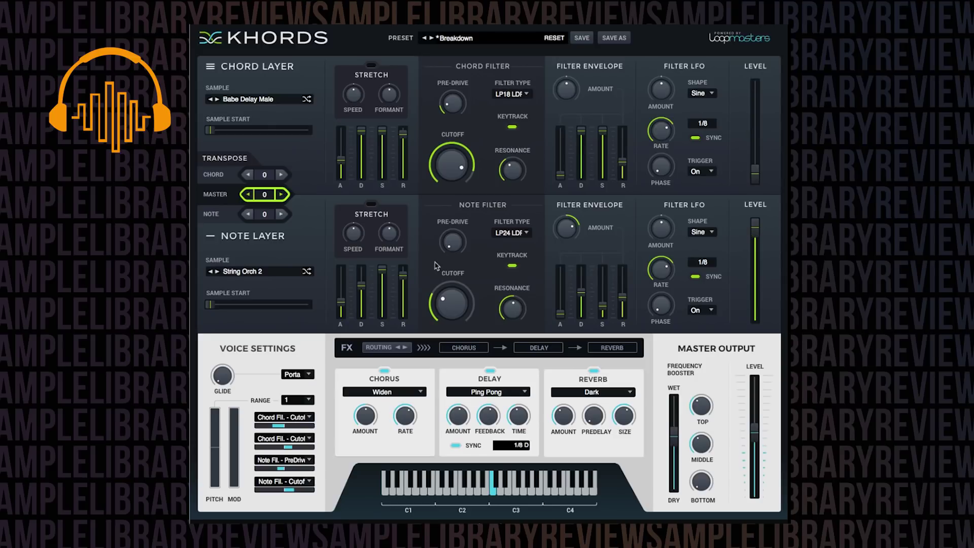
pyautogui.click(250, 273)
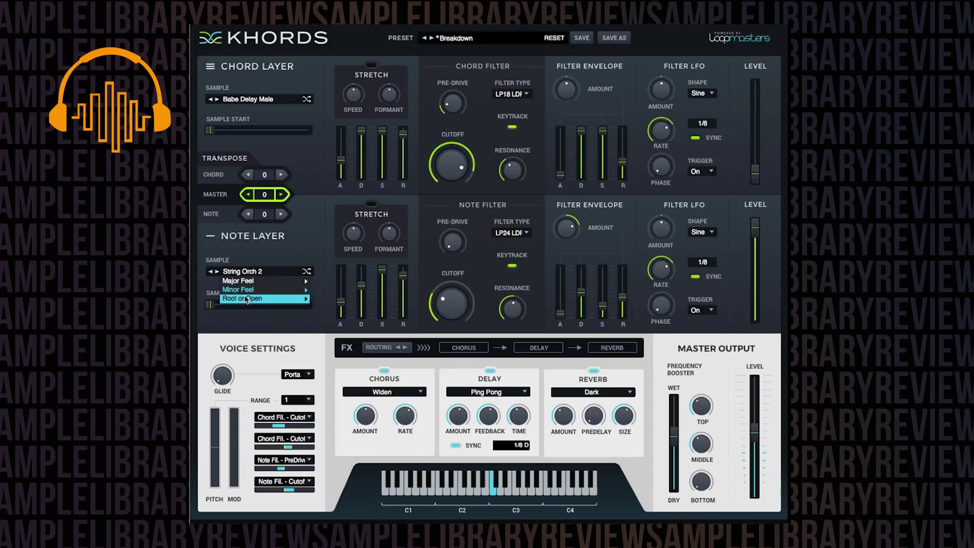
pyautogui.moveTo(245, 293)
pyautogui.moveTo(336, 263)
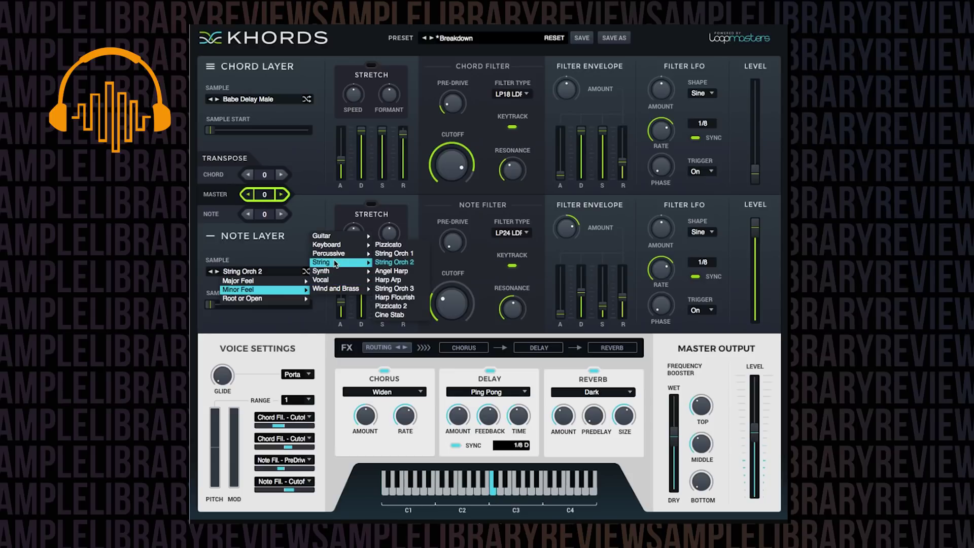
pyautogui.click(410, 254)
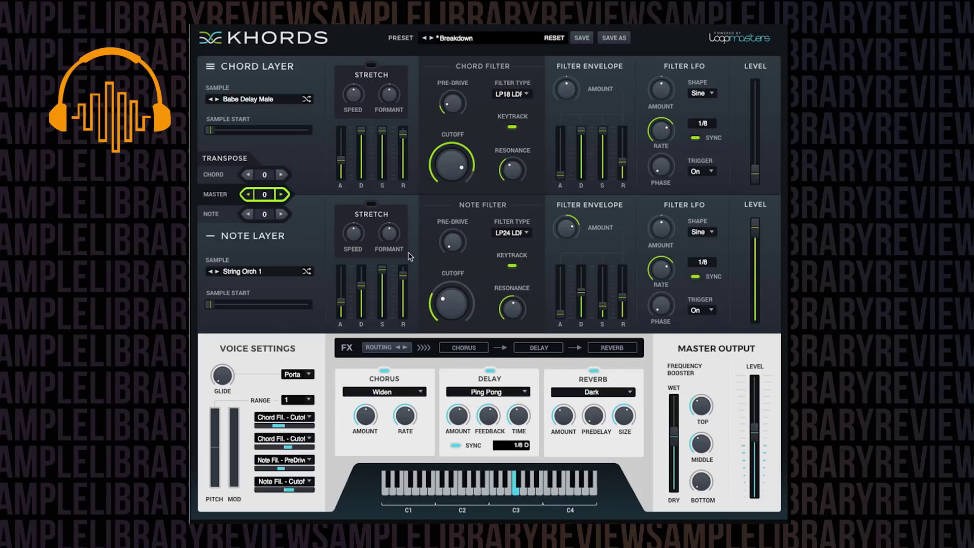
# - Change the note layer's sample to Pizzicato from the Minor Feel strings and try keys across the on-screen keyboard
pyautogui.click(265, 272)
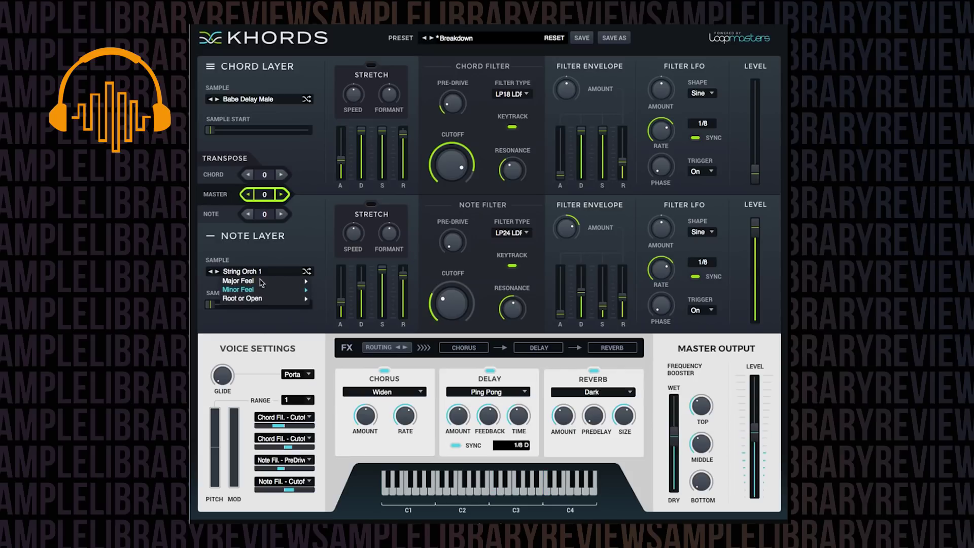
pyautogui.moveTo(261, 294)
pyautogui.moveTo(330, 263)
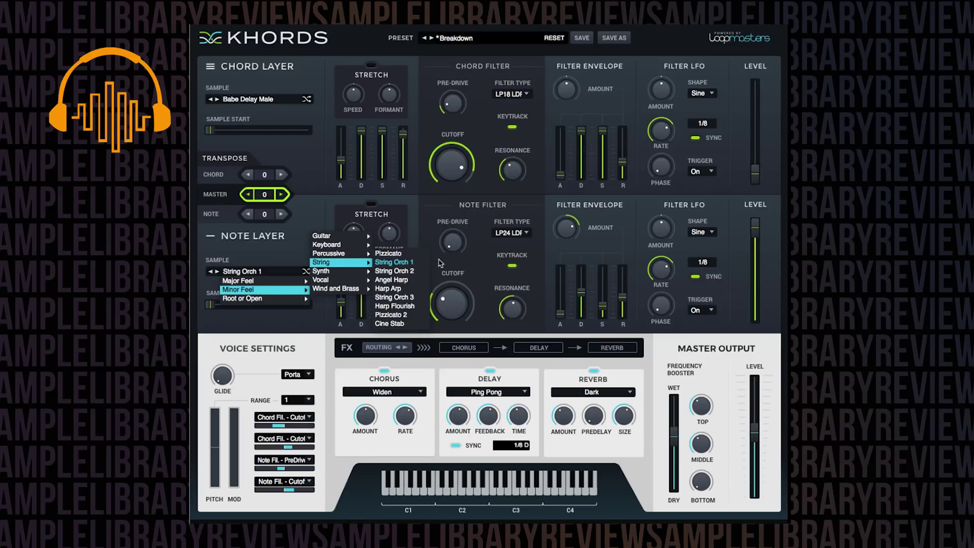
pyautogui.click(409, 253)
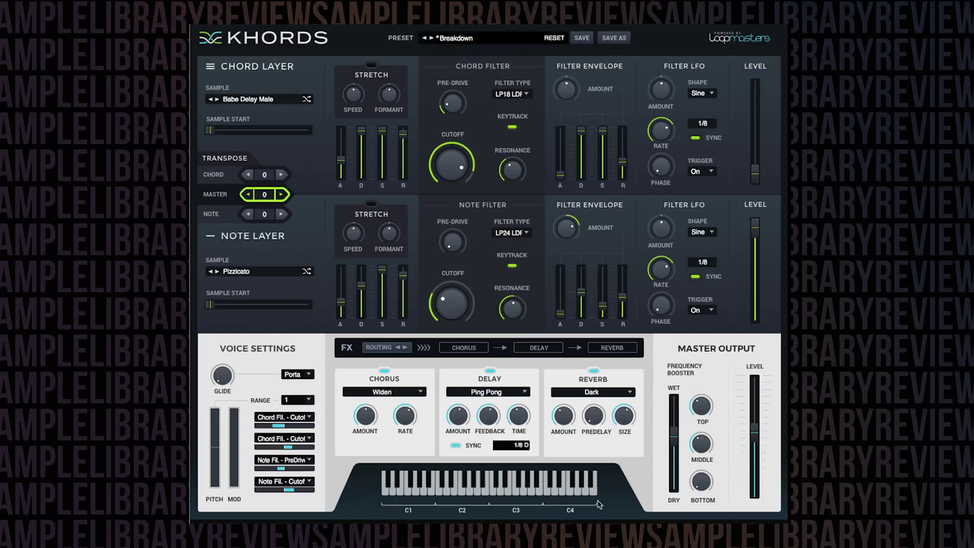
pyautogui.click(562, 489)
pyautogui.click(501, 492)
# - Isolate the dry chord layer by raising its level, lowering the note layer's level almost to minimum and switching off the effects
pyautogui.moveTo(756, 172); pyautogui.dragTo(759, 122)
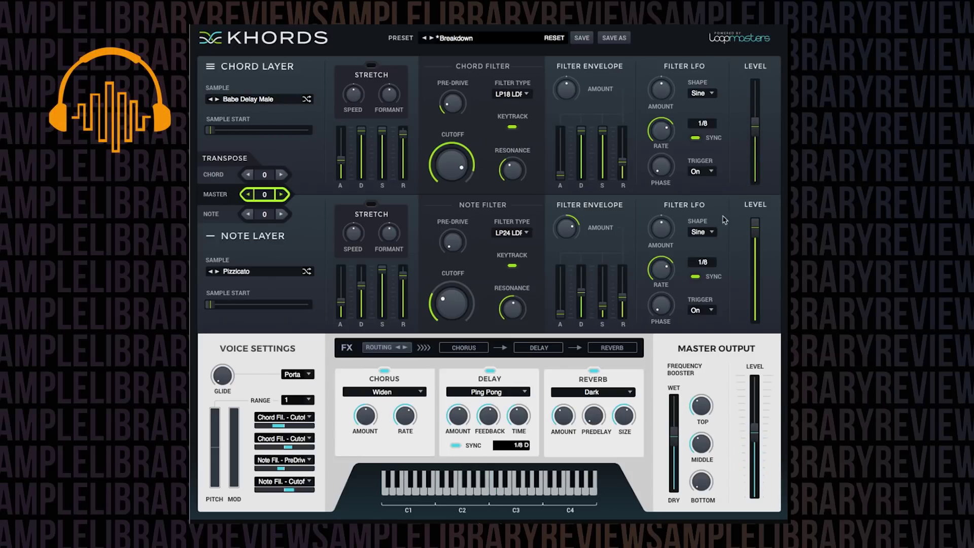
pyautogui.moveTo(756, 225); pyautogui.dragTo(760, 401)
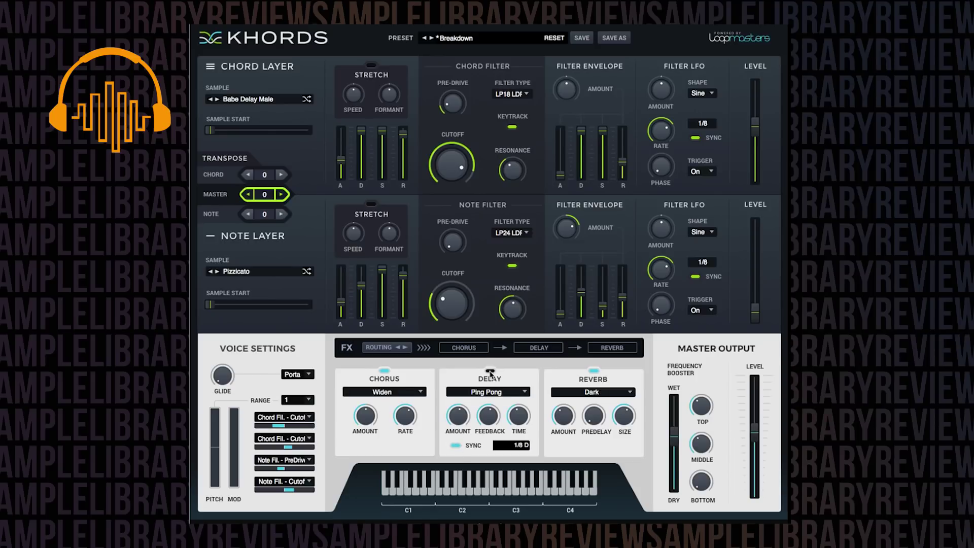
pyautogui.click(385, 370)
# - Turn off sync on the chord filter LFO, set its rate to 0.01 Hz, and lower the chord filter's cutoff
pyautogui.click(696, 137)
pyautogui.moveTo(661, 131); pyautogui.dragTo(662, 223)
pyautogui.moveTo(452, 157); pyautogui.dragTo(449, 183)
pyautogui.moveTo(211, 132)
pyautogui.mouseDown()
pyautogui.moveTo(264, 135)
pyautogui.moveTo(209, 145)
pyautogui.moveTo(212, 135)
pyautogui.mouseUp()
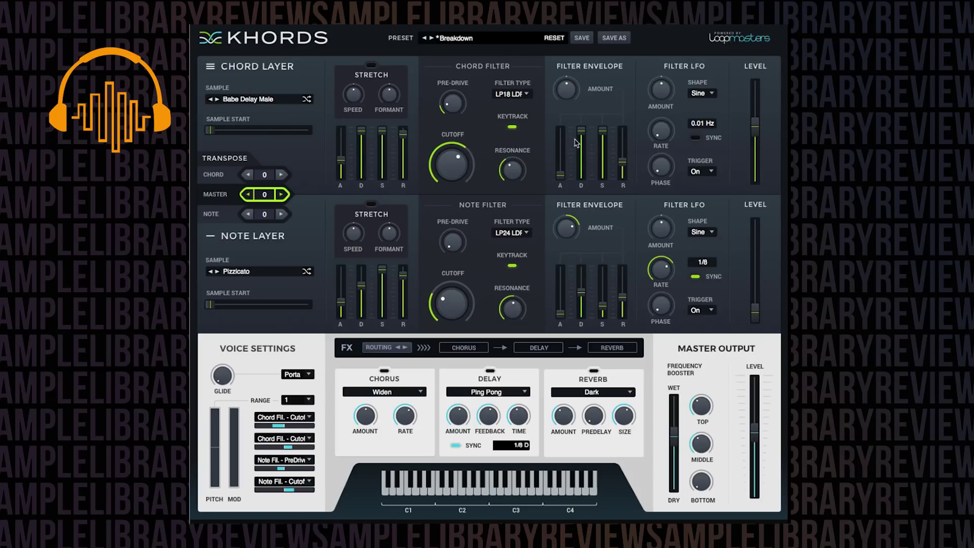
# - Raise the chord layer's level, enable its Stretch, increase the formant and try the speed control
pyautogui.moveTo(756, 125); pyautogui.dragTo(755, 103)
pyautogui.click(371, 66)
pyautogui.moveTo(398, 110); pyautogui.dragTo(402, 37)
pyautogui.moveTo(354, 94); pyautogui.dragTo(363, 123)
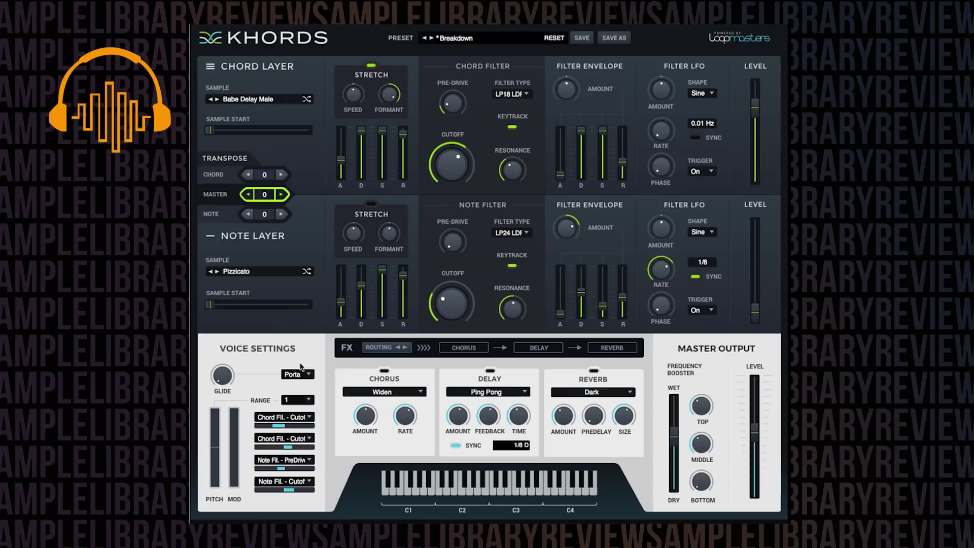
# - Load the factory pad preset Calm Down Dear and step forward to Chop The Light Pad
pyautogui.click(464, 41)
pyautogui.moveTo(482, 50)
pyautogui.moveTo(622, 61)
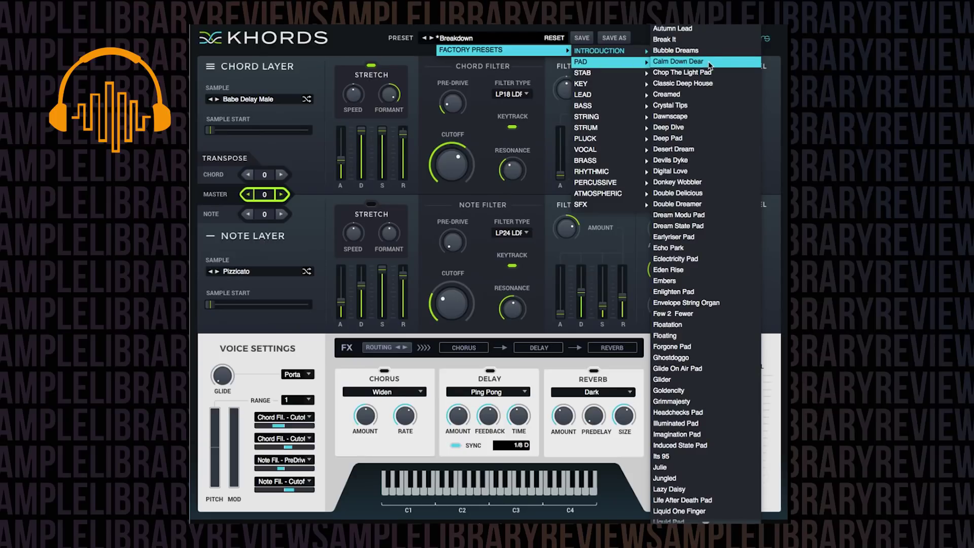
pyautogui.click(671, 61)
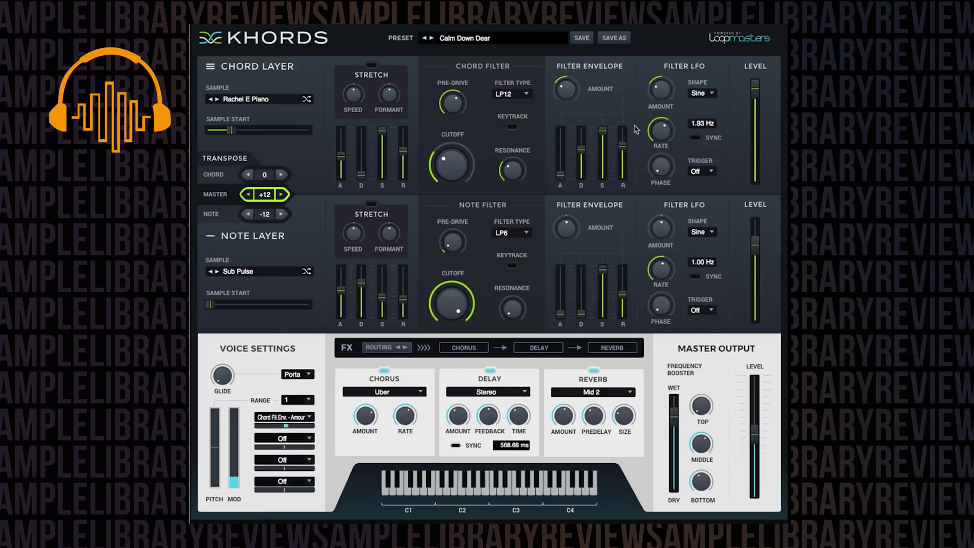
pyautogui.click(431, 39)
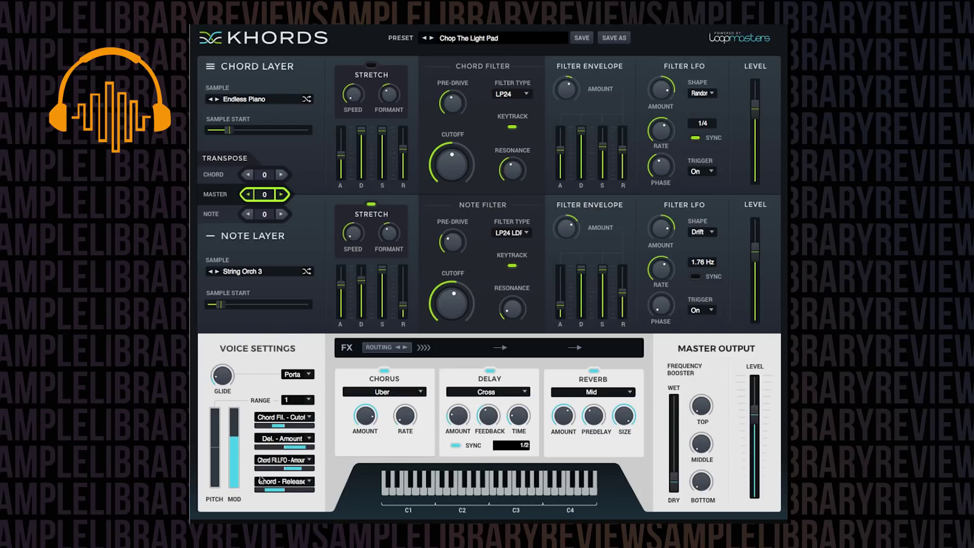
# - Examine the destinations available in the four mod wheel assignment slots of the voice settings
pyautogui.click(280, 417)
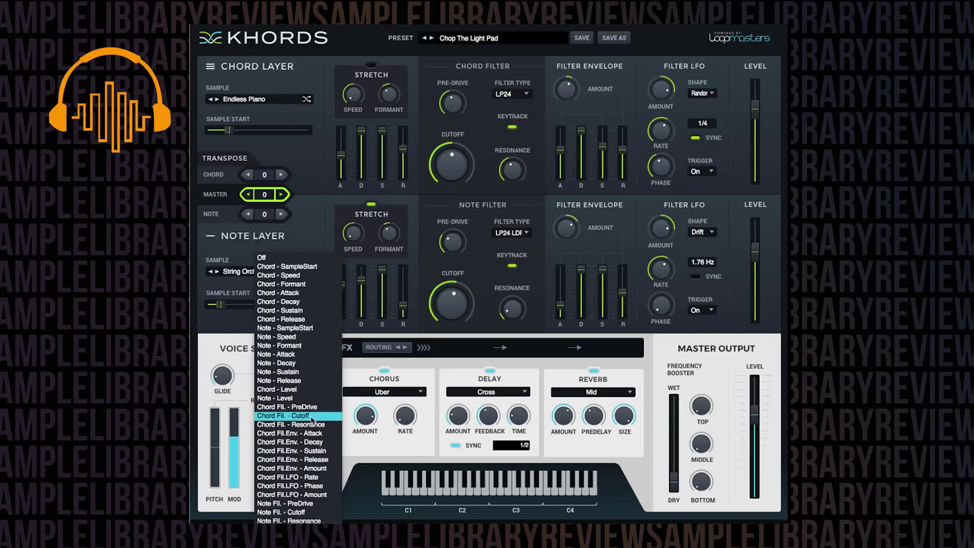
pyautogui.click(278, 413)
pyautogui.click(306, 439)
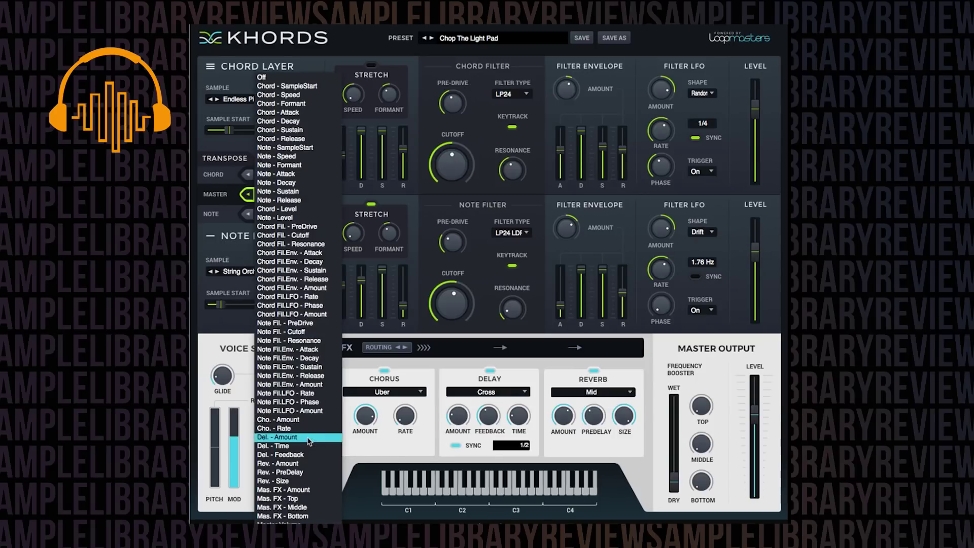
pyautogui.click(248, 440)
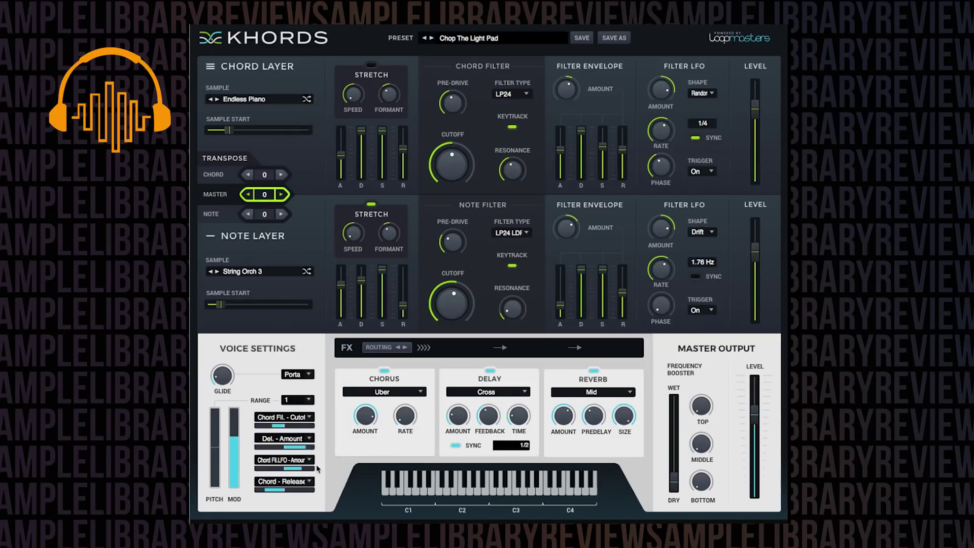
pyautogui.click(308, 460)
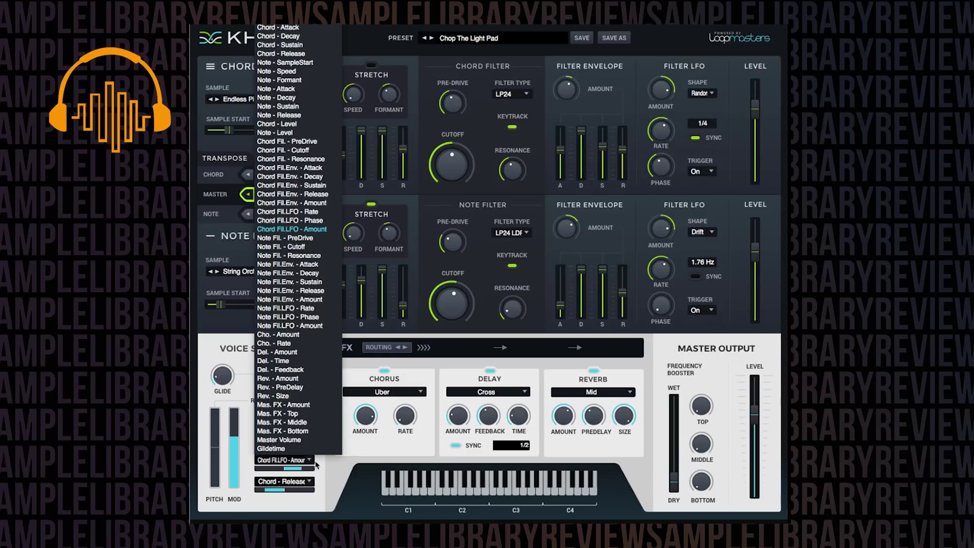
pyautogui.click(318, 472)
pyautogui.click(309, 481)
pyautogui.click(329, 488)
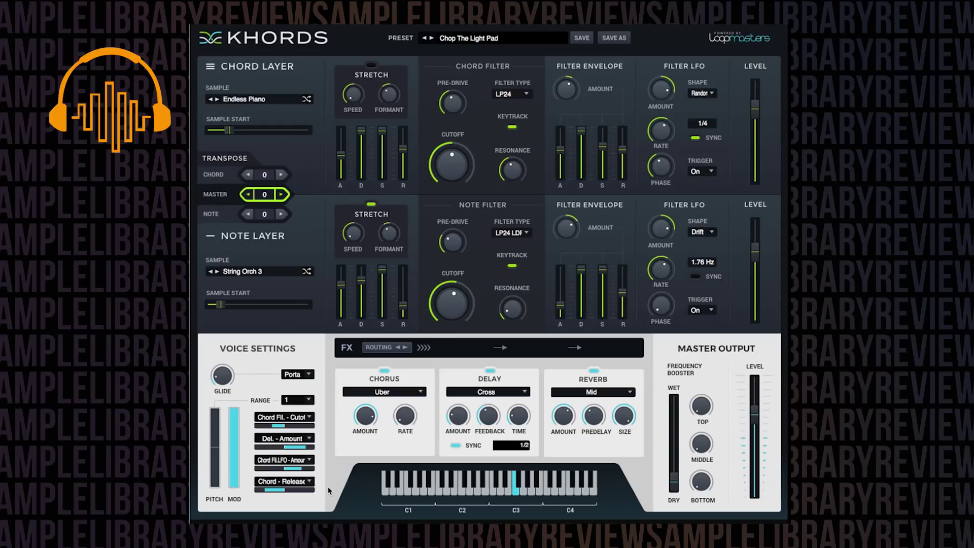
# - Load the Cinematic Longhorn preset from the Introduction category of the factory presets
pyautogui.click(462, 41)
pyautogui.moveTo(487, 50)
pyautogui.moveTo(598, 52)
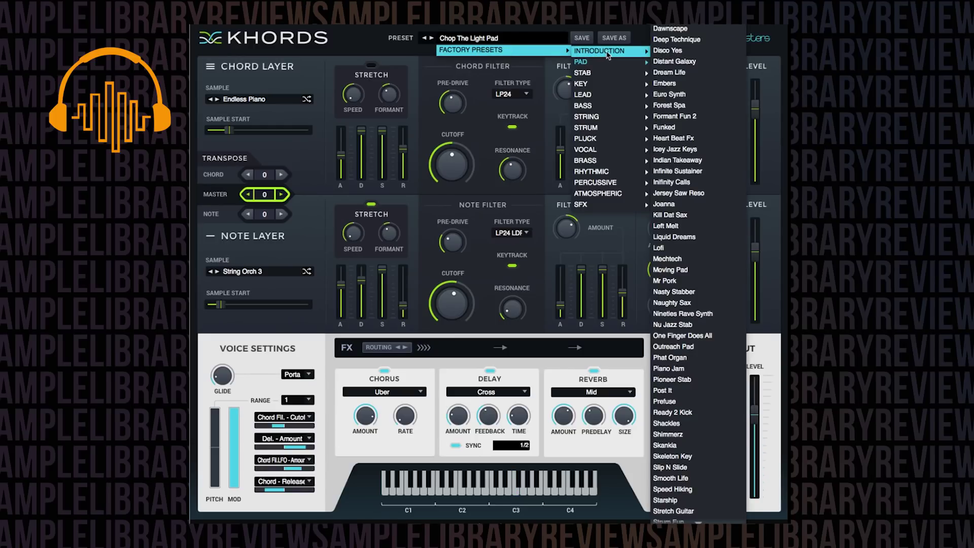
pyautogui.click(669, 28)
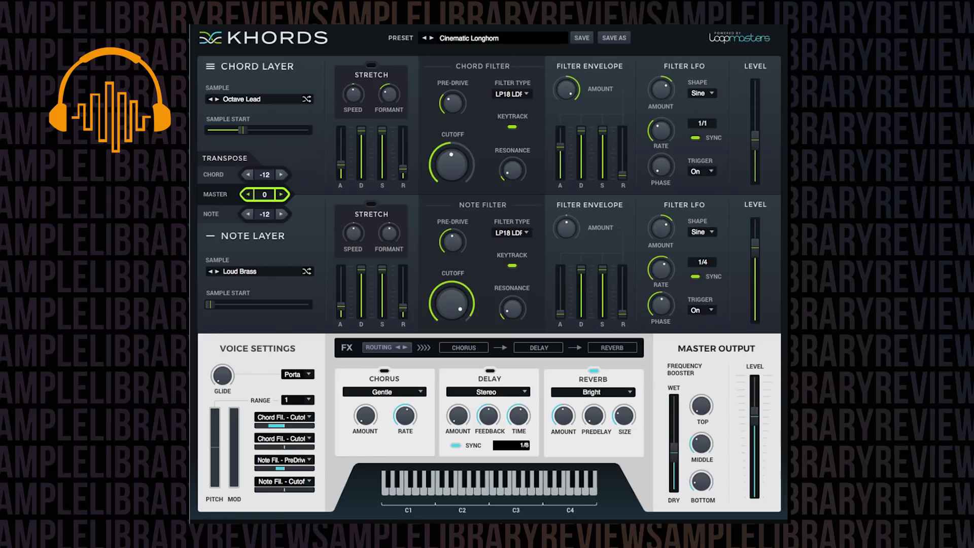
# - Check the destination list of the first mod wheel slot and adjust the chord filter's cutoff
pyautogui.click(309, 417)
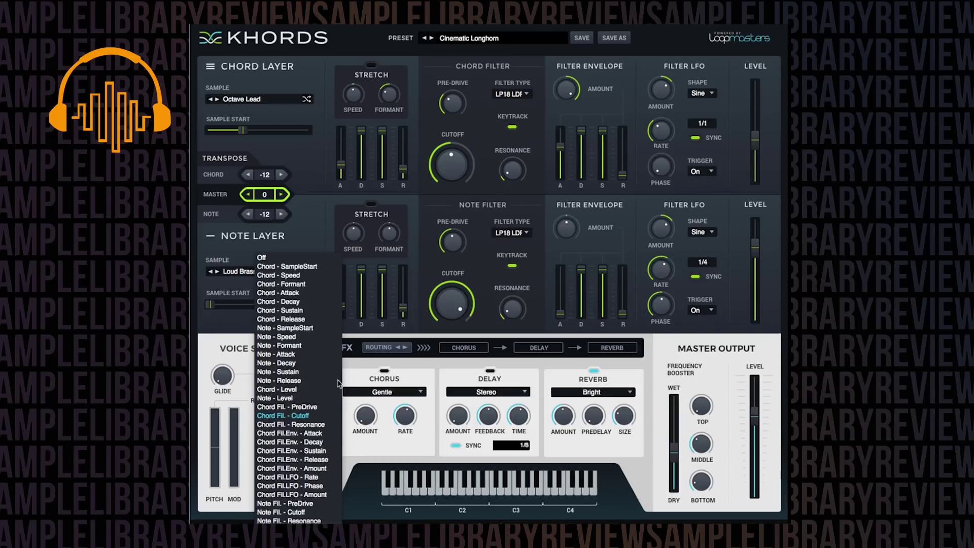
pyautogui.click(353, 391)
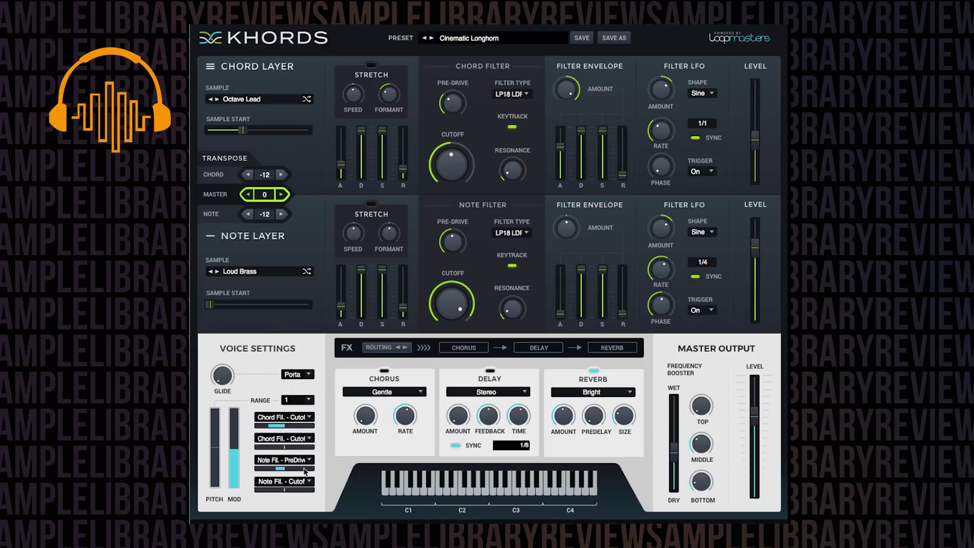
pyautogui.moveTo(451, 167)
pyautogui.mouseDown()
pyautogui.moveTo(454, 134)
pyautogui.moveTo(447, 157)
pyautogui.mouseUp()
# - Load the Deep Technique preset from the Introduction category of the factory presets
pyautogui.click(493, 39)
pyautogui.moveTo(495, 49)
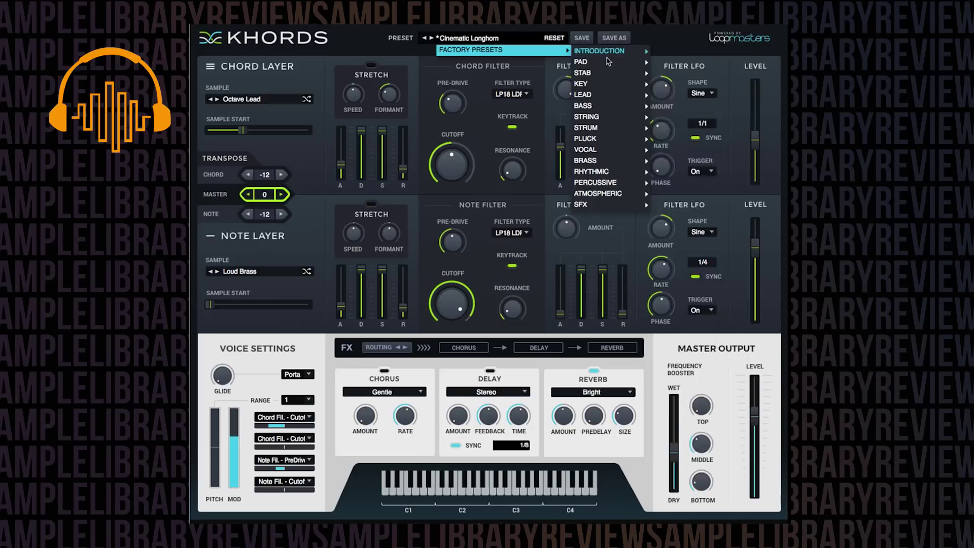
pyautogui.moveTo(623, 53)
pyautogui.click(696, 85)
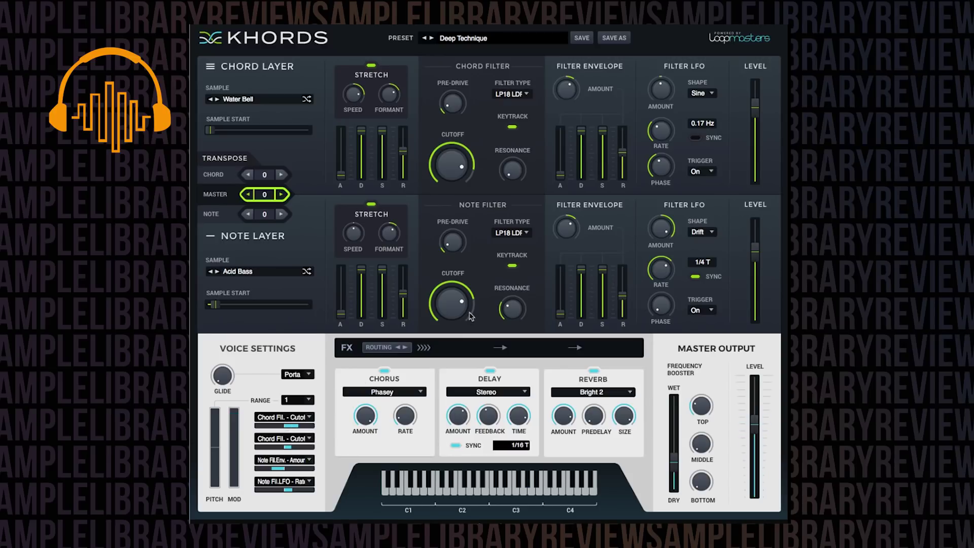
# - Load the Distant Galaxy preset from the Introduction category of the factory presets
pyautogui.click(463, 40)
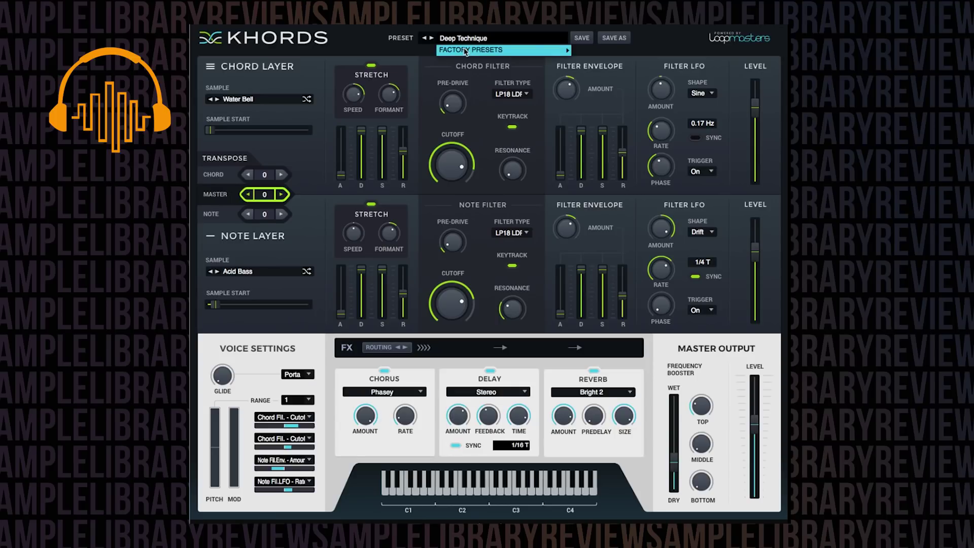
pyautogui.moveTo(465, 50)
pyautogui.moveTo(608, 51)
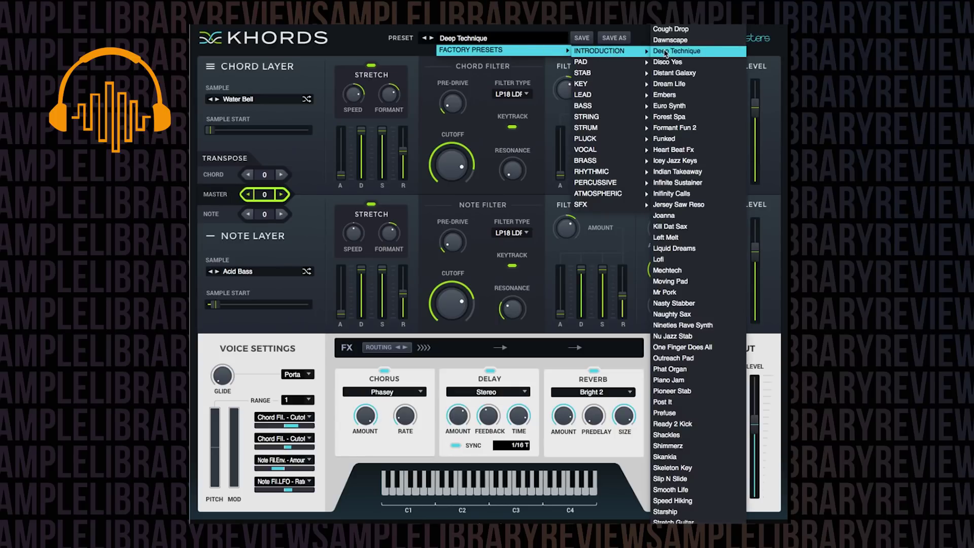
pyautogui.click(703, 76)
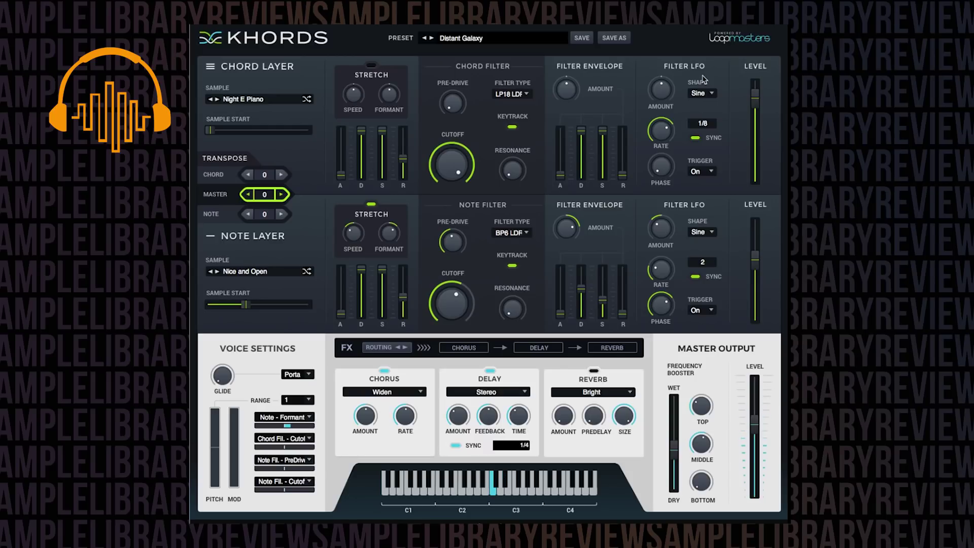
# - Load the Introduction factory preset Embers and switch the chord filter LFO's sync on and back off
pyautogui.click(459, 38)
pyautogui.moveTo(507, 53)
pyautogui.moveTo(612, 50)
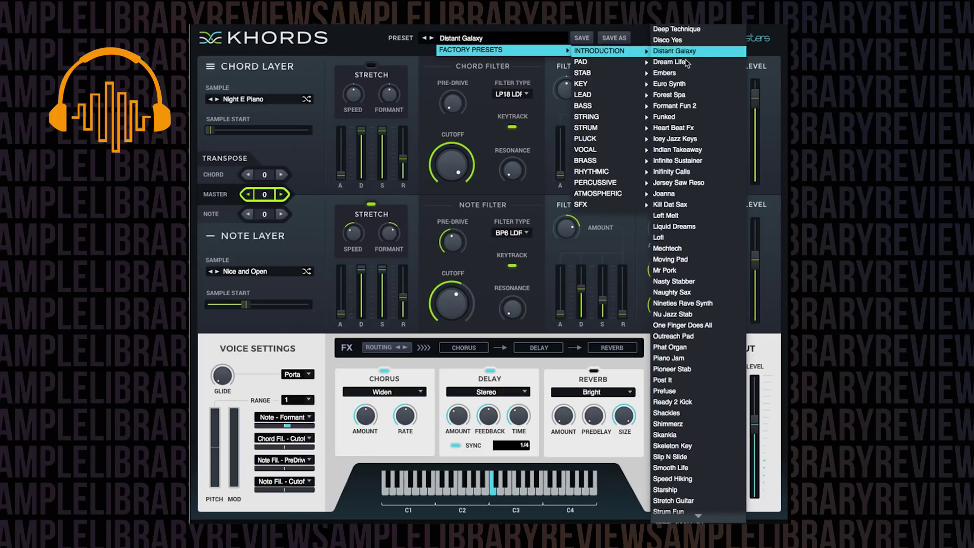
pyautogui.click(688, 78)
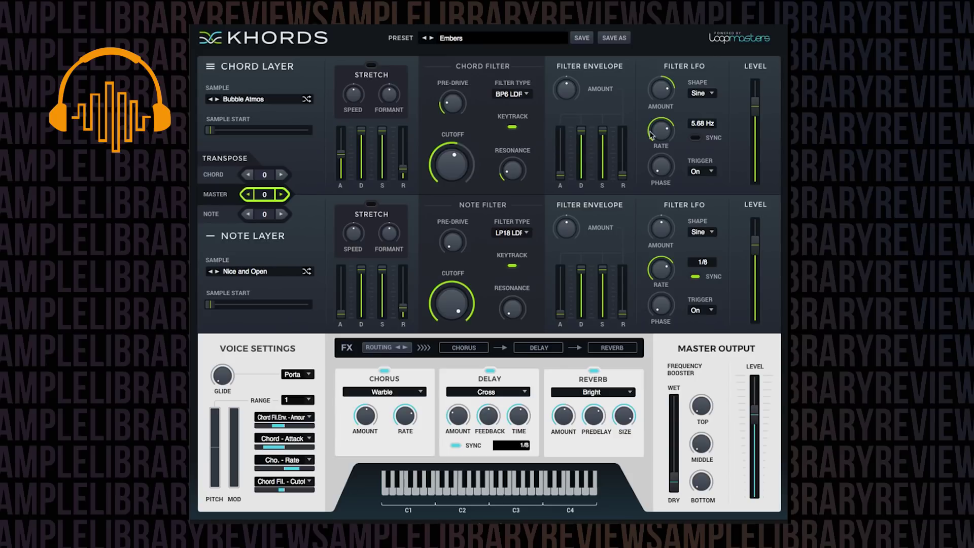
pyautogui.click(695, 138)
pyautogui.click(695, 137)
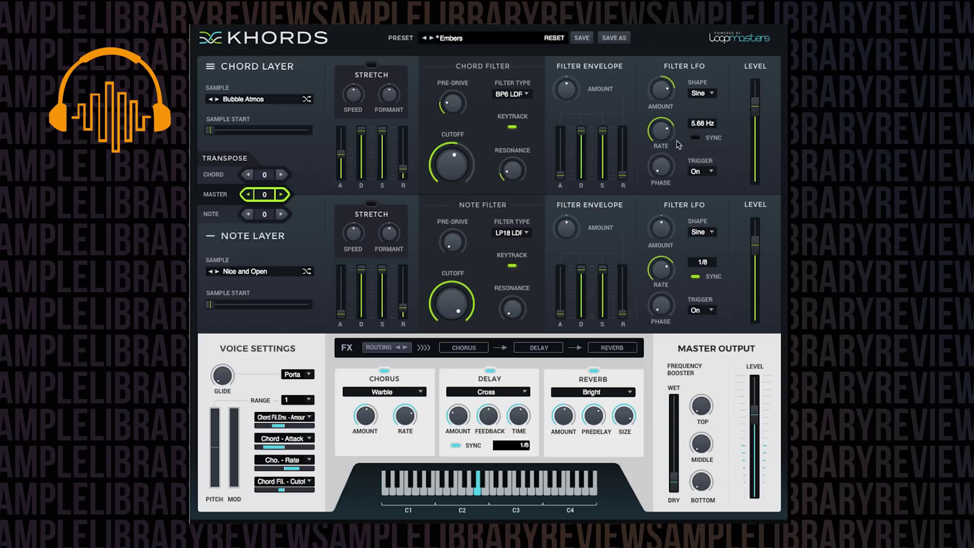
# - Adjust the chord filter LFO's rate and switch its sync on, giving a 1/32 T rate
pyautogui.moveTo(669, 133)
pyautogui.mouseDown()
pyautogui.moveTo(665, 168)
pyautogui.moveTo(665, 130)
pyautogui.mouseUp()
pyautogui.click(695, 137)
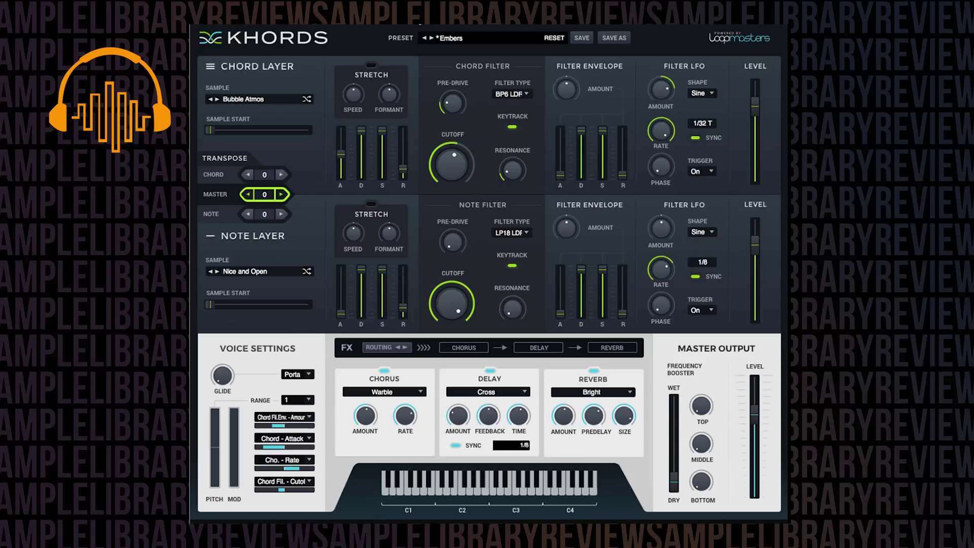
# - Load the Formant Fun 2 preset from the Introduction category of the factory presets
pyautogui.click(461, 40)
pyautogui.moveTo(489, 51)
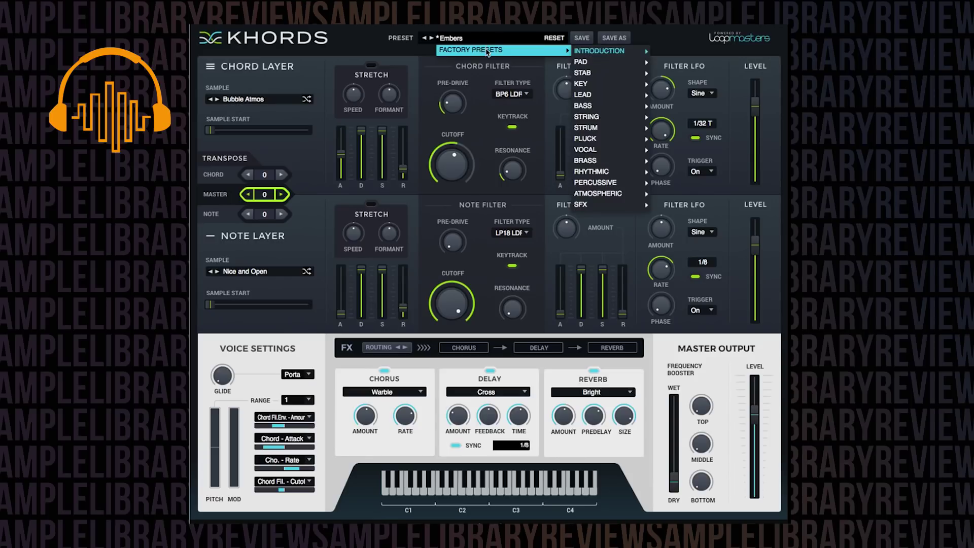
pyautogui.moveTo(626, 49)
pyautogui.click(675, 83)
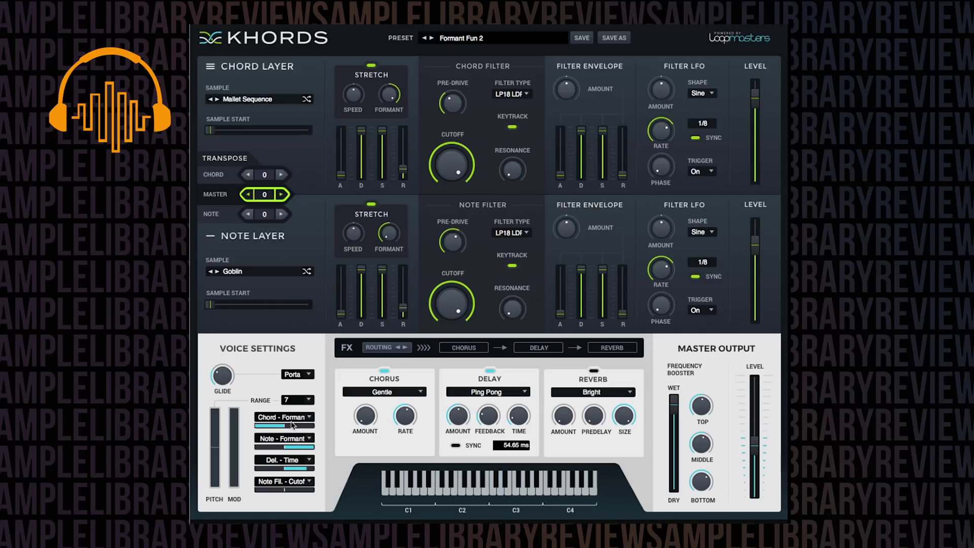
# - Load the Icey Jazz Keys preset from the Introduction category of the factory presets
pyautogui.click(469, 39)
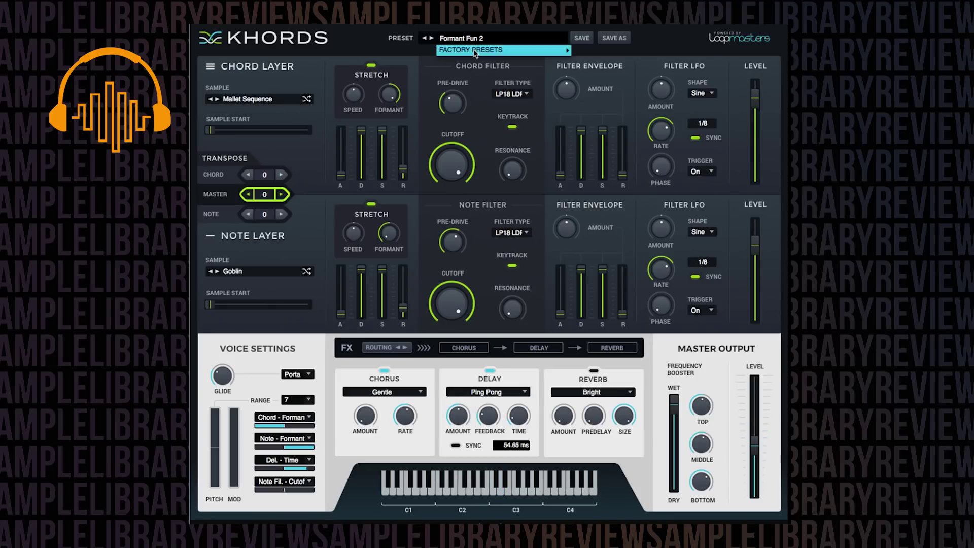
pyautogui.moveTo(507, 50)
pyautogui.moveTo(612, 51)
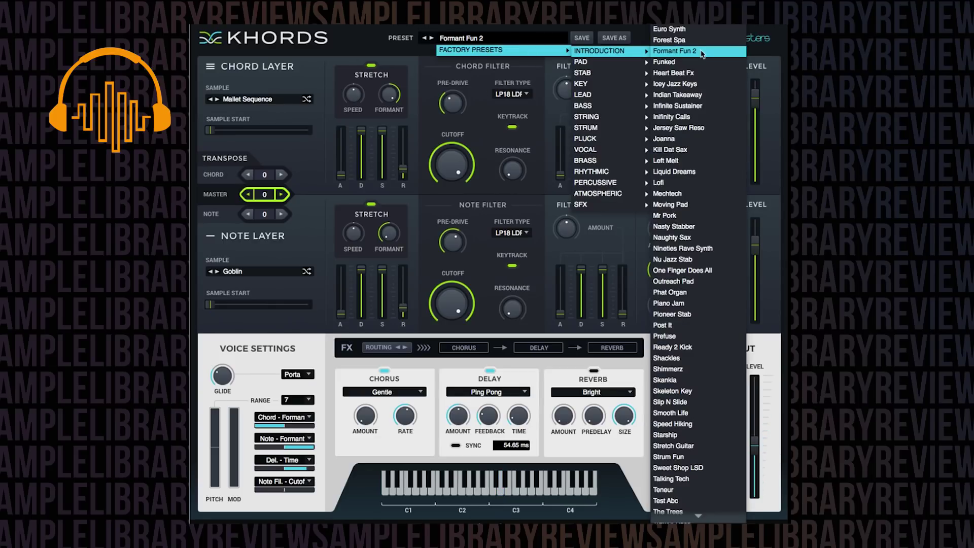
pyautogui.click(700, 84)
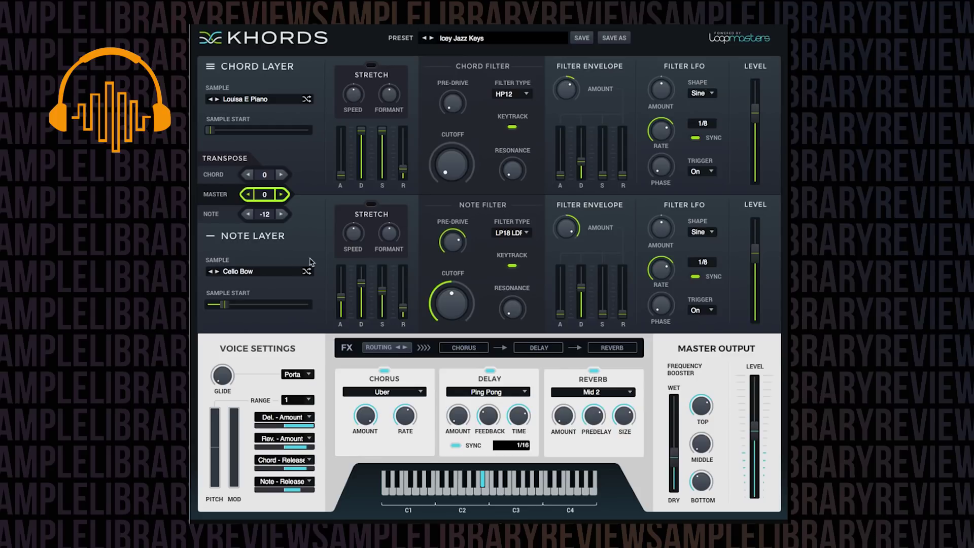
# - Load the Infinite Sustainer preset from the Introduction category of the factory presets
pyautogui.click(467, 40)
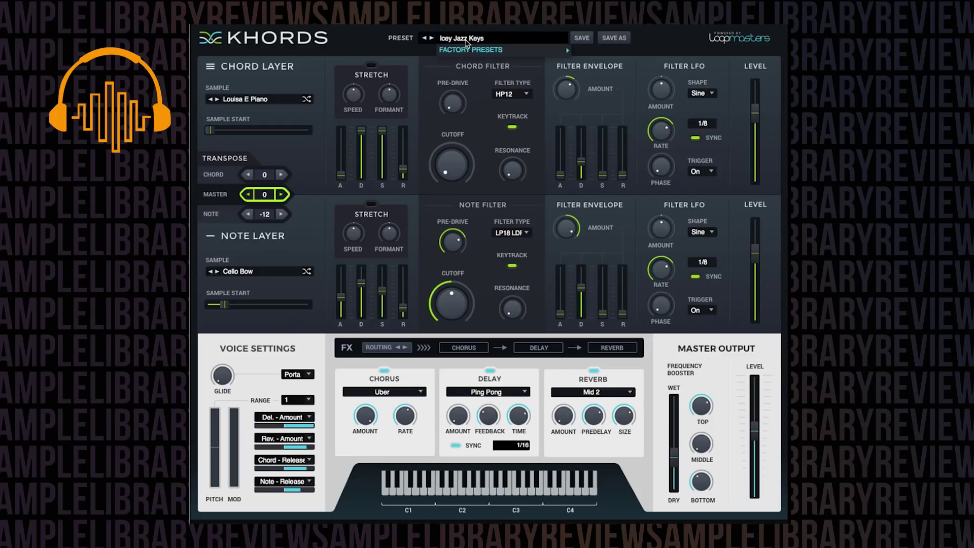
pyautogui.moveTo(489, 49)
pyautogui.moveTo(612, 50)
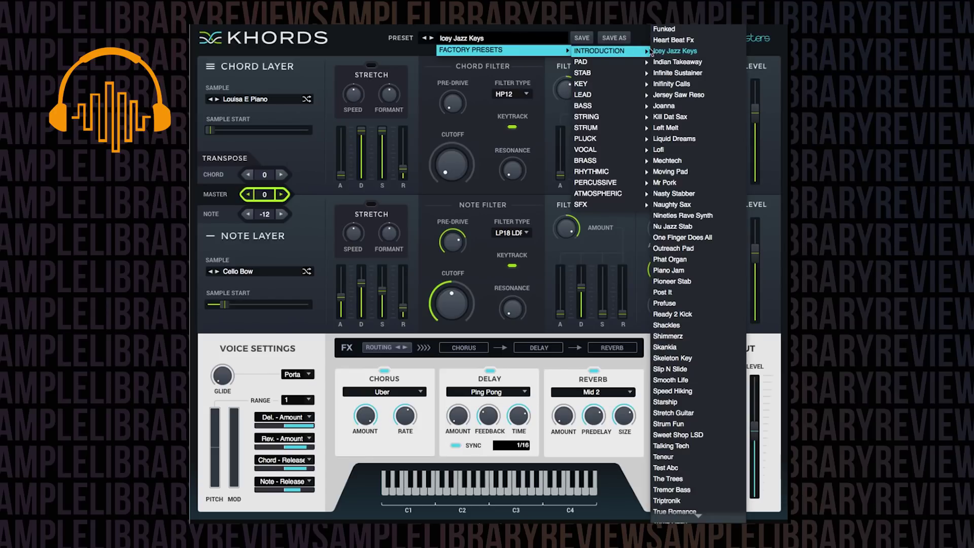
pyautogui.click(690, 74)
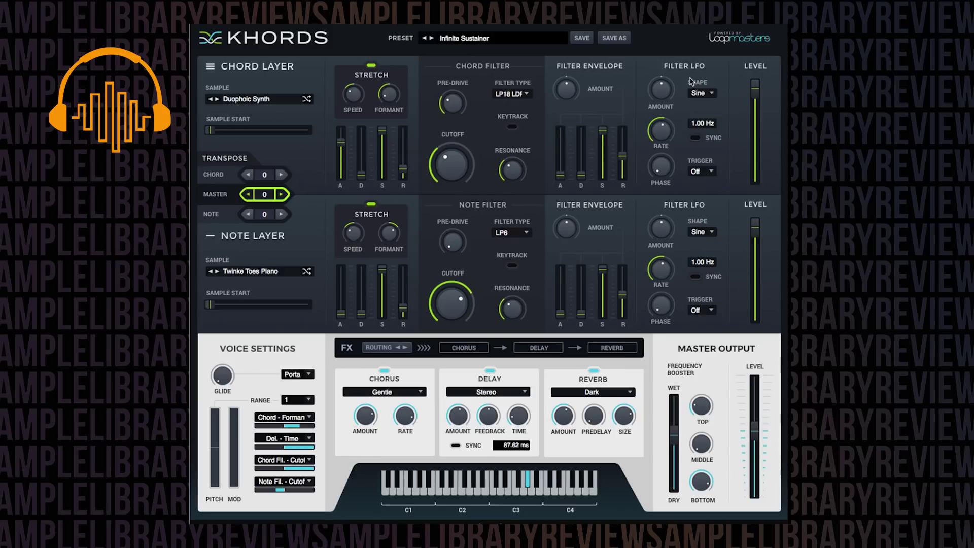
# - Load the Joanna preset from the Introduction category of the factory presets
pyautogui.click(527, 37)
pyautogui.moveTo(570, 51)
pyautogui.moveTo(620, 51)
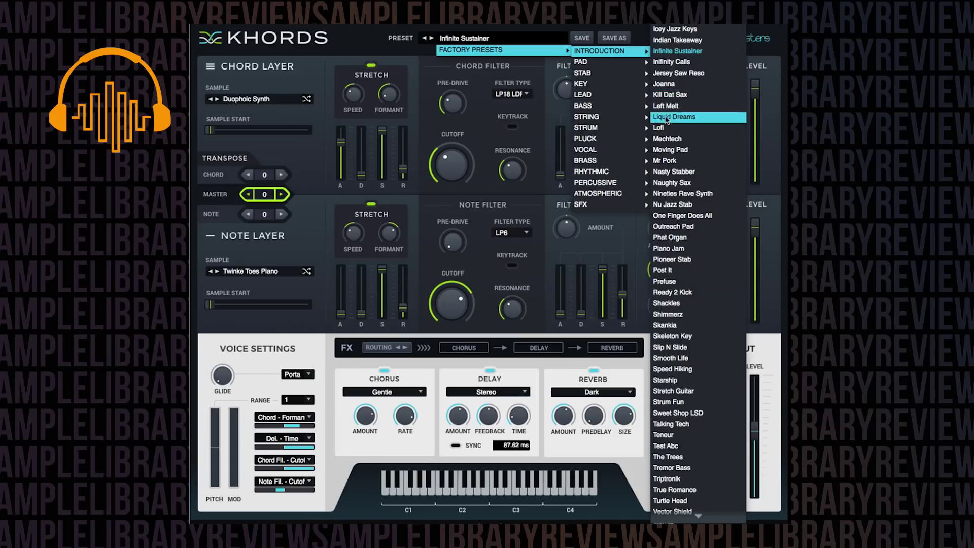
pyautogui.click(675, 84)
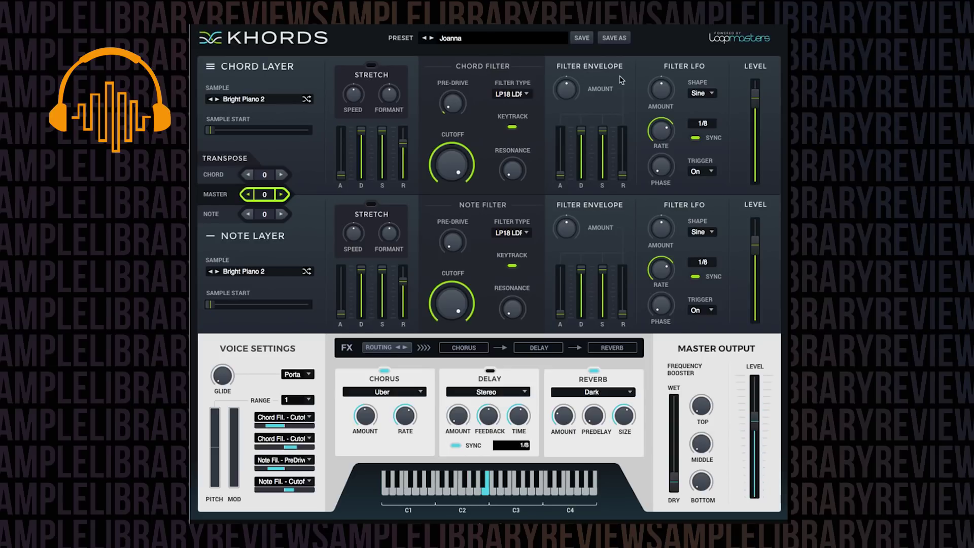
pyautogui.click(496, 40)
pyautogui.moveTo(503, 50)
pyautogui.moveTo(579, 52)
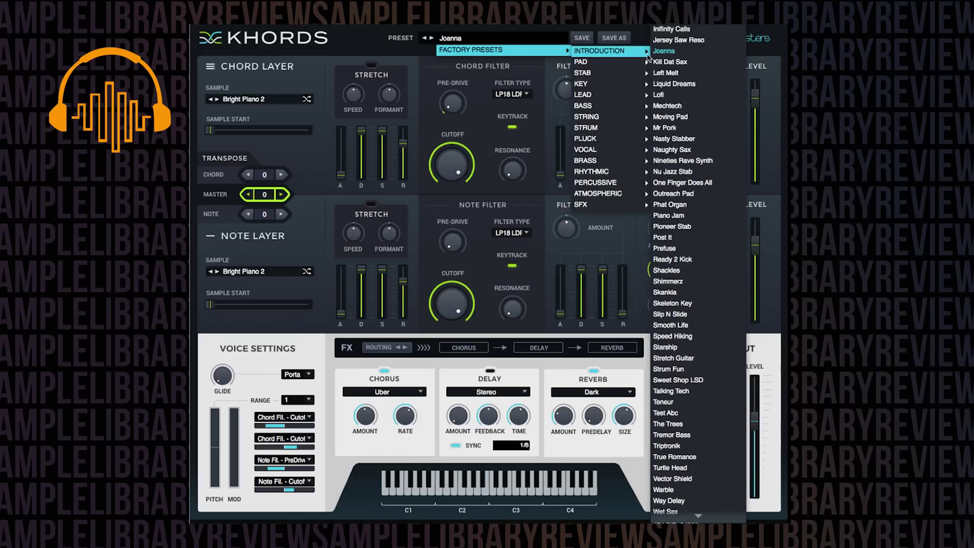
pyautogui.click(614, 38)
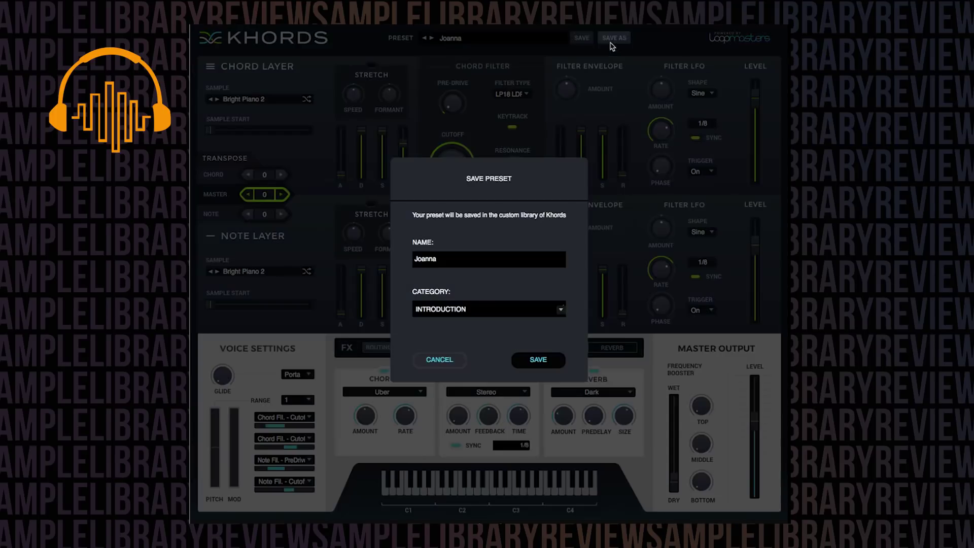
pyautogui.click(441, 360)
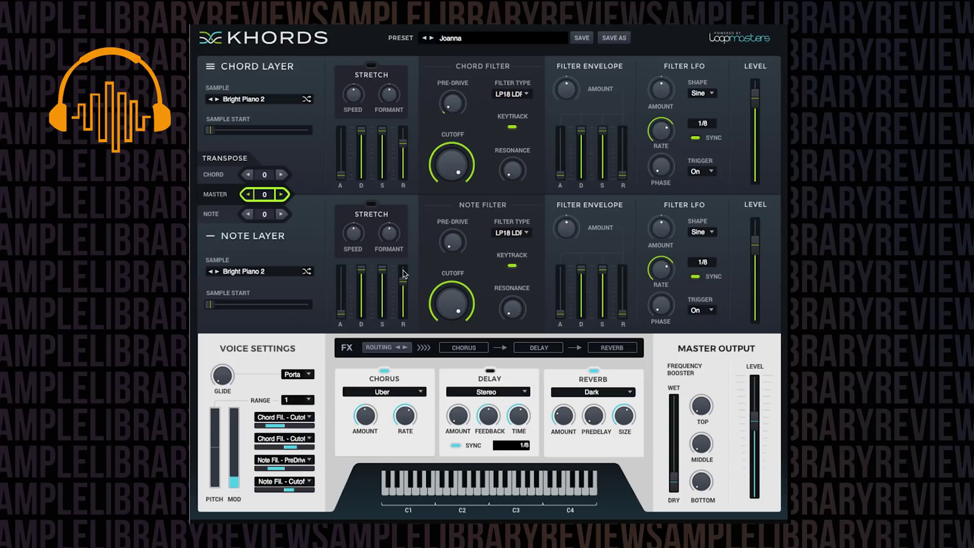
# - Load the Kill Dat Sax preset from the Introduction category of the factory presets
pyautogui.click(470, 39)
pyautogui.moveTo(487, 50)
pyautogui.moveTo(601, 51)
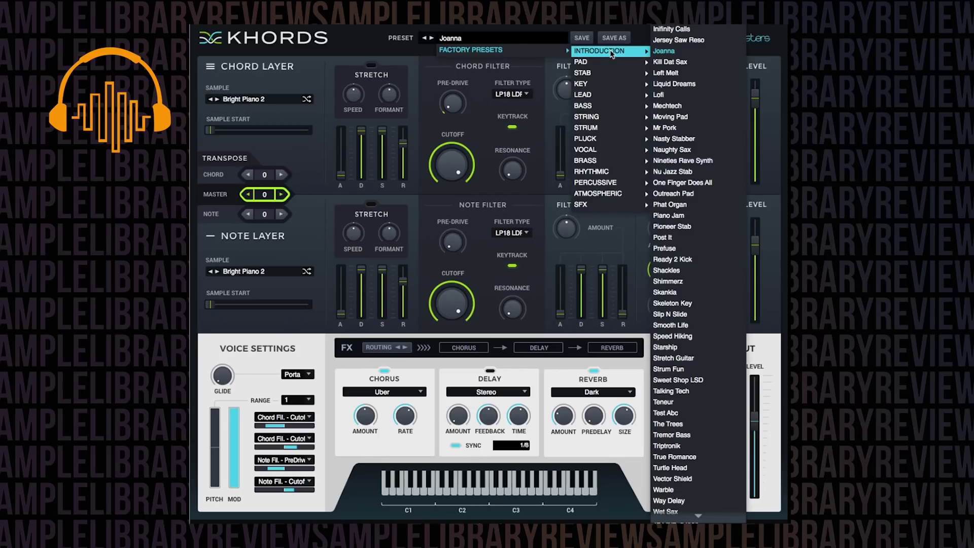
pyautogui.click(694, 66)
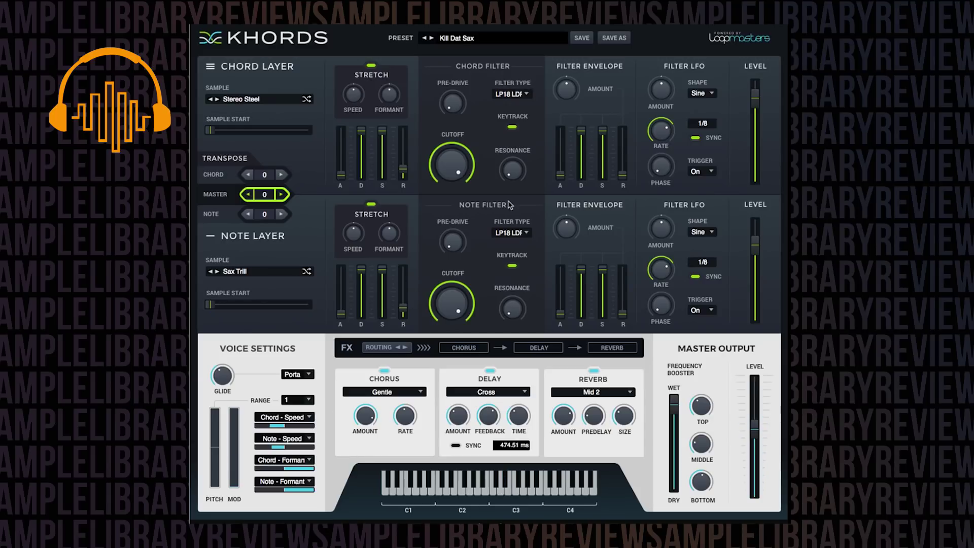
# - Load the Lofi preset from the Introduction category of the factory presets
pyautogui.click(483, 38)
pyautogui.moveTo(495, 51)
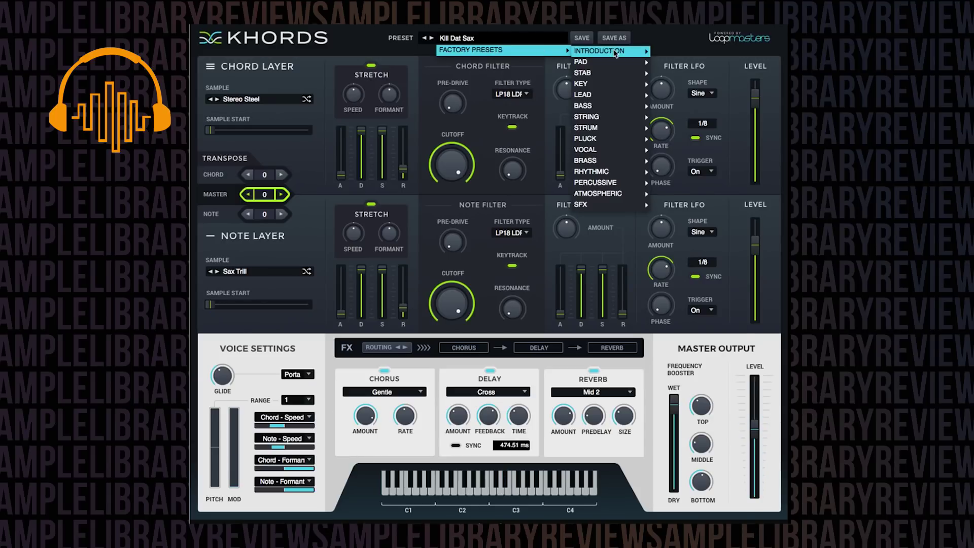
pyautogui.moveTo(599, 50)
pyautogui.click(695, 84)
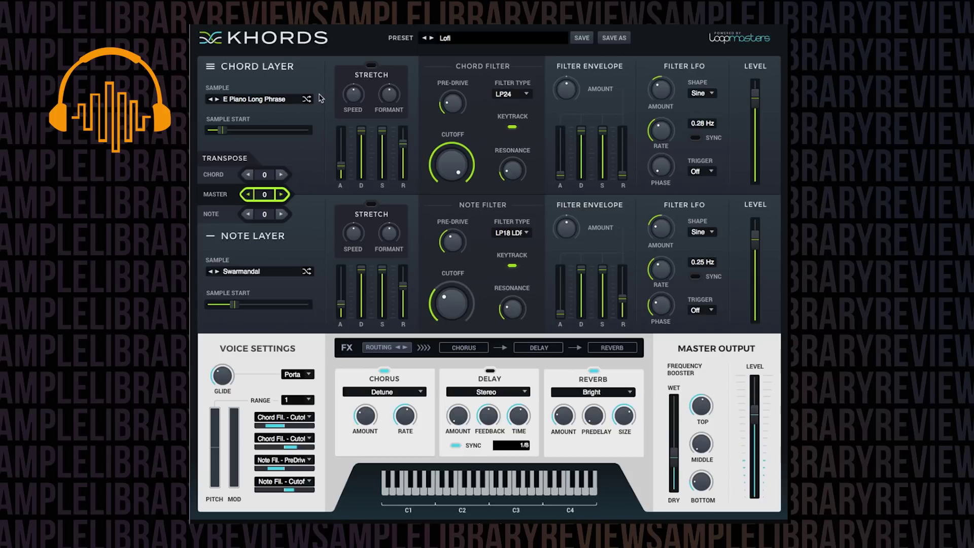
# - Check which sample category the chord layer's E Piano Long Phrase sample belongs to
pyautogui.click(241, 100)
pyautogui.click(249, 96)
pyautogui.click(252, 100)
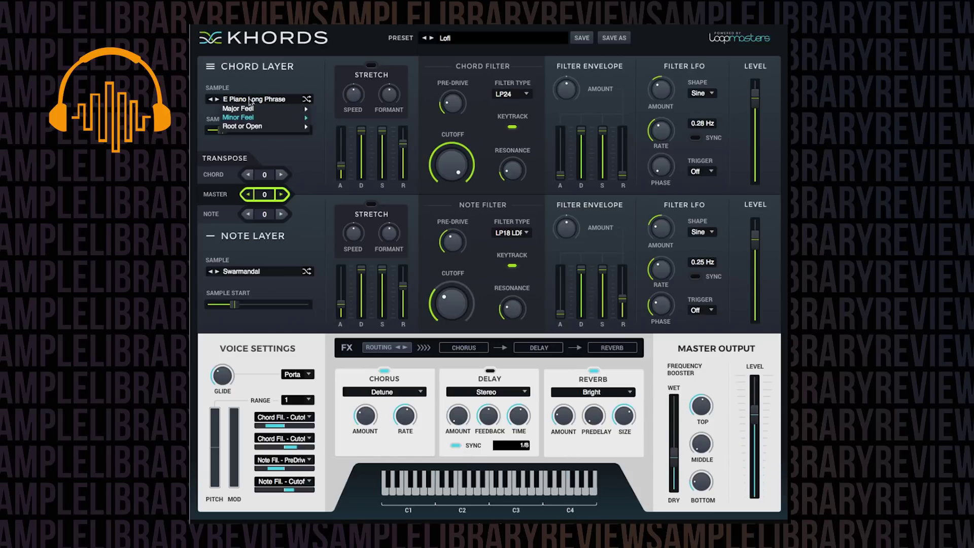
pyautogui.click(252, 98)
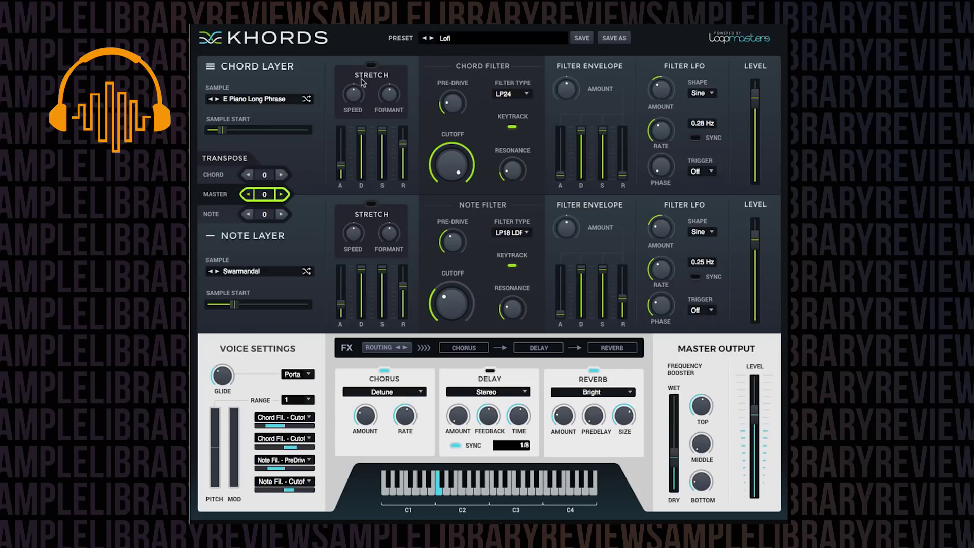
# - Load the Introduction factory preset Mr Pork and sync its delay with the time set to 1/8
pyautogui.click(465, 41)
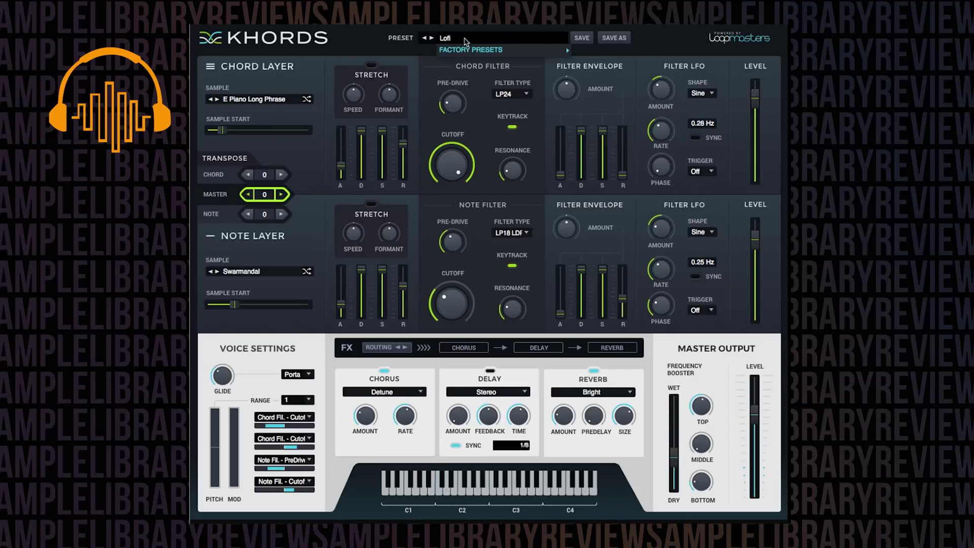
pyautogui.moveTo(472, 51)
pyautogui.moveTo(606, 51)
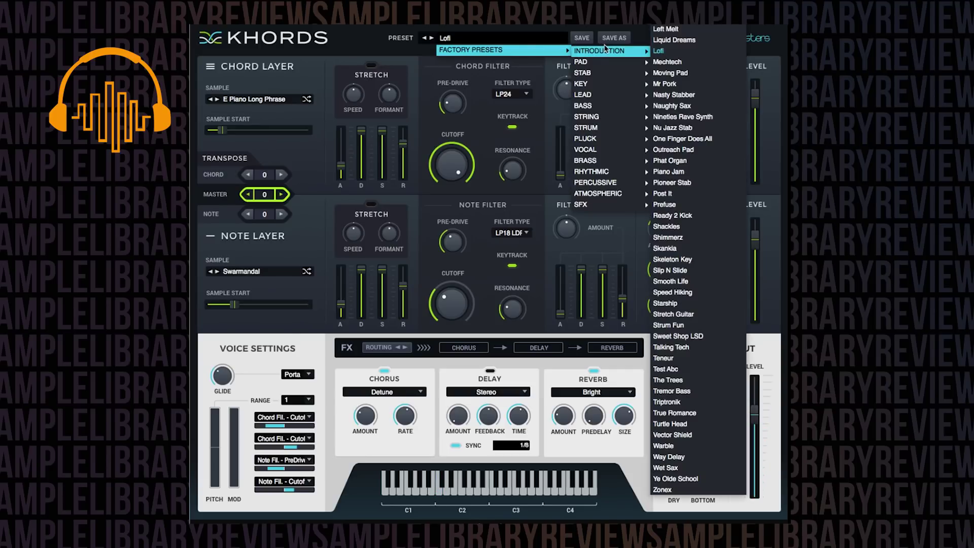
pyautogui.click(685, 84)
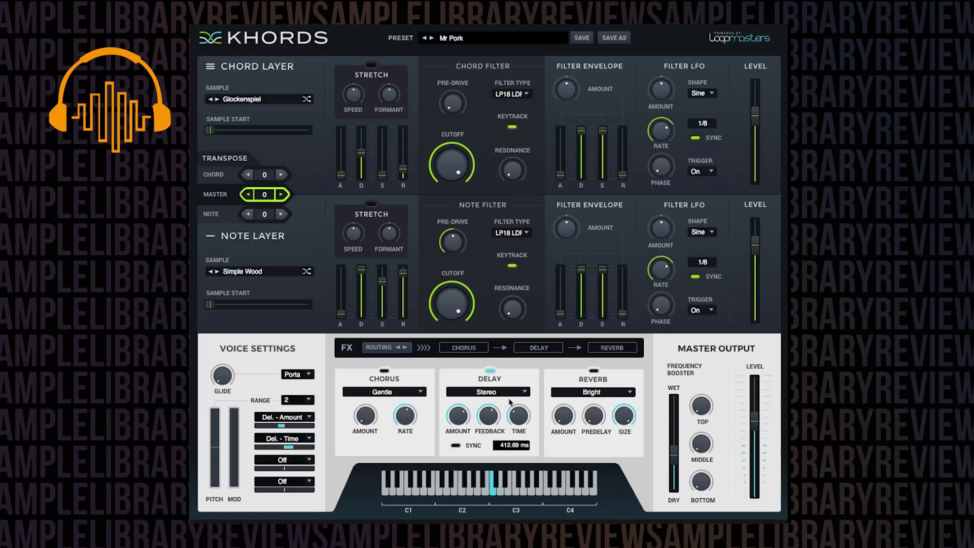
pyautogui.click(455, 446)
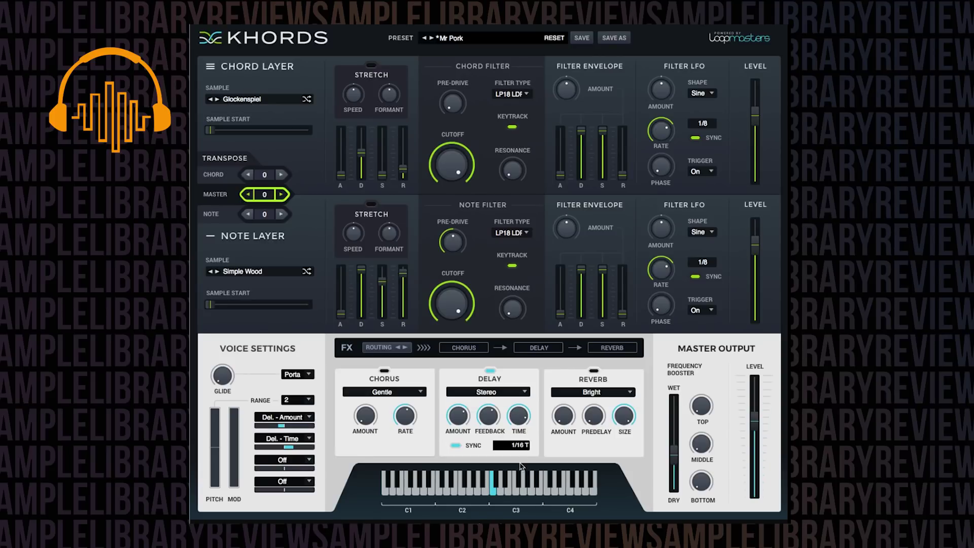
pyautogui.moveTo(517, 415); pyautogui.dragTo(531, 456)
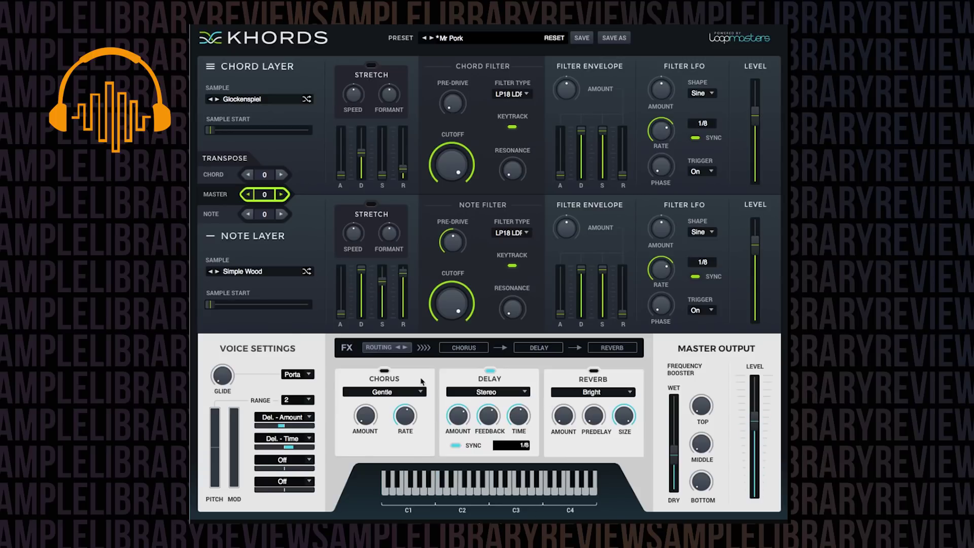
# - Load the Nasty Stabber preset from the Introduction category of the factory presets
pyautogui.click(463, 40)
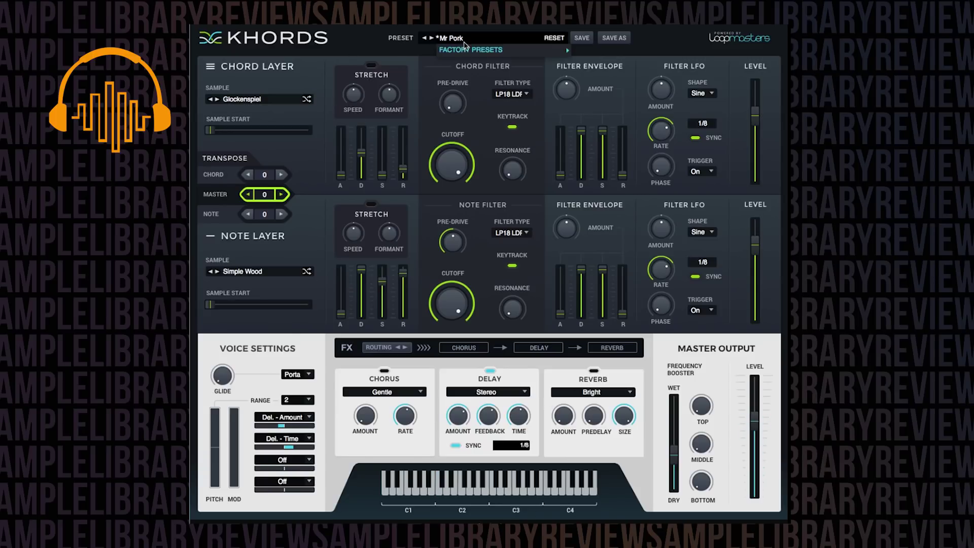
pyautogui.moveTo(469, 50)
pyautogui.moveTo(618, 53)
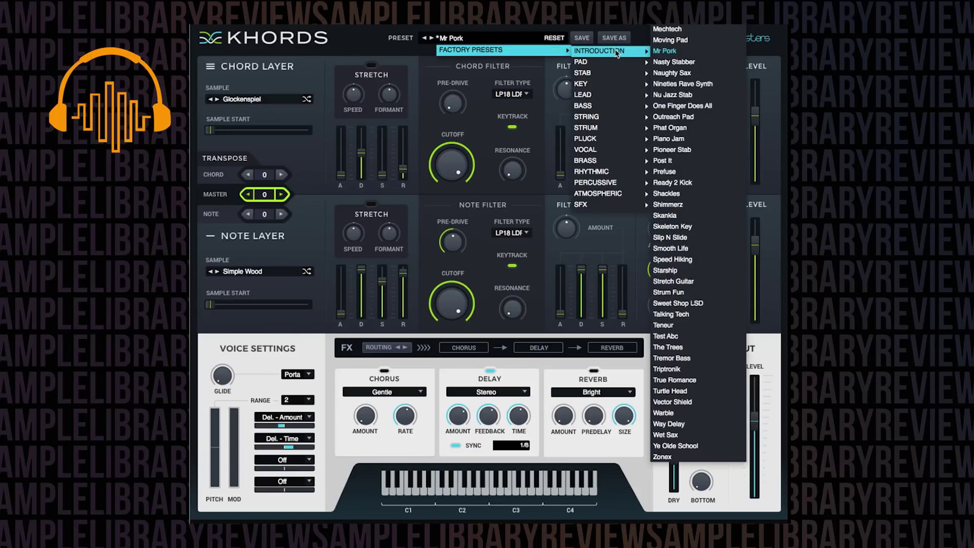
pyautogui.click(700, 63)
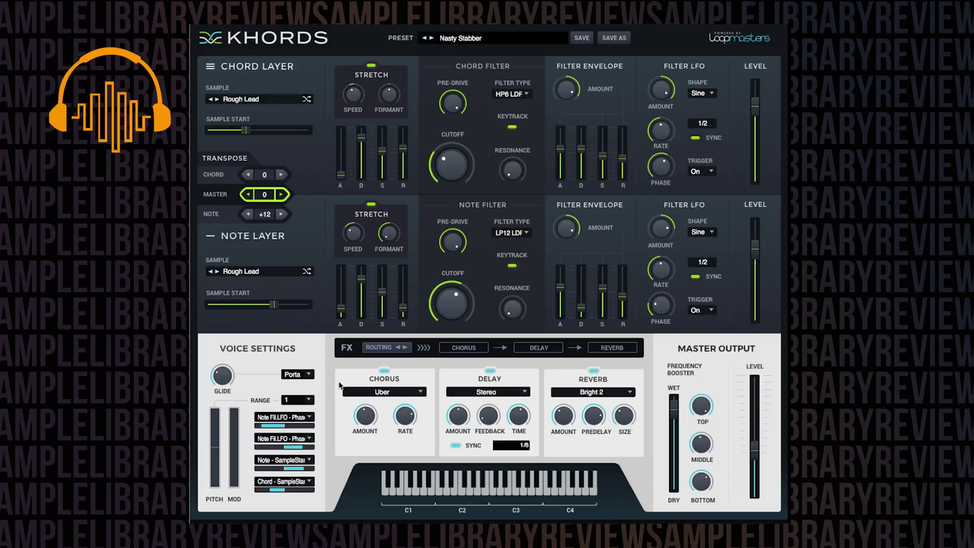
# - Assign the first mod wheel slot to Chord - Speed and set its amount to 89 %
pyautogui.click(307, 418)
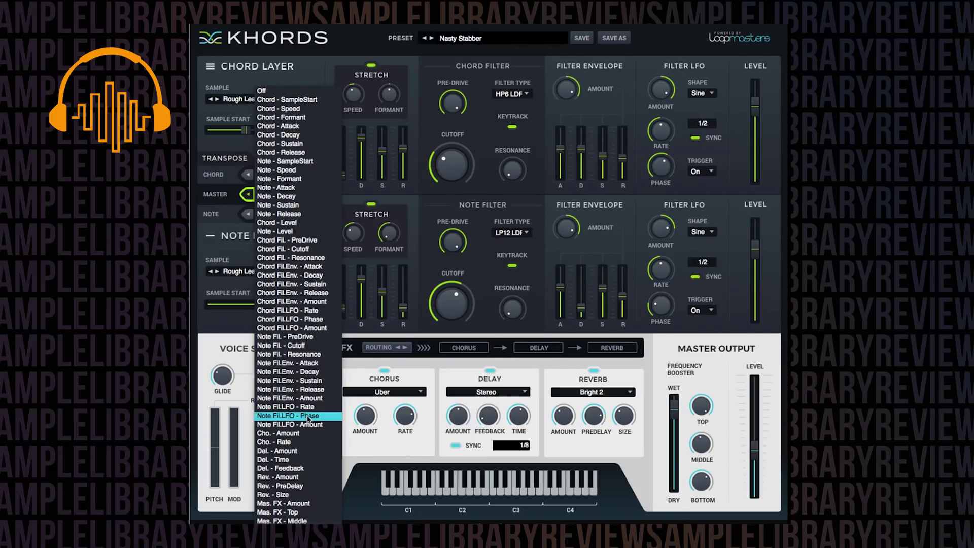
pyautogui.click(309, 109)
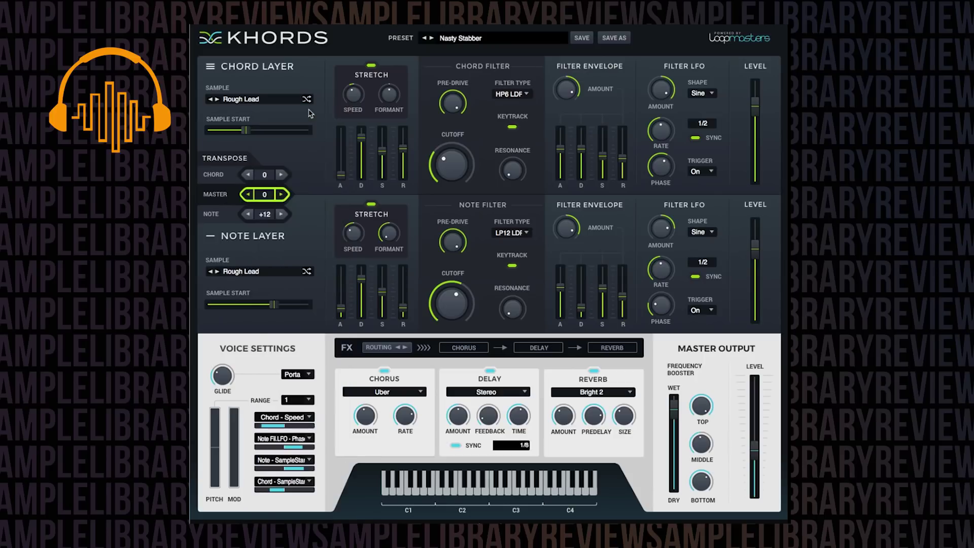
pyautogui.moveTo(263, 426); pyautogui.dragTo(313, 432)
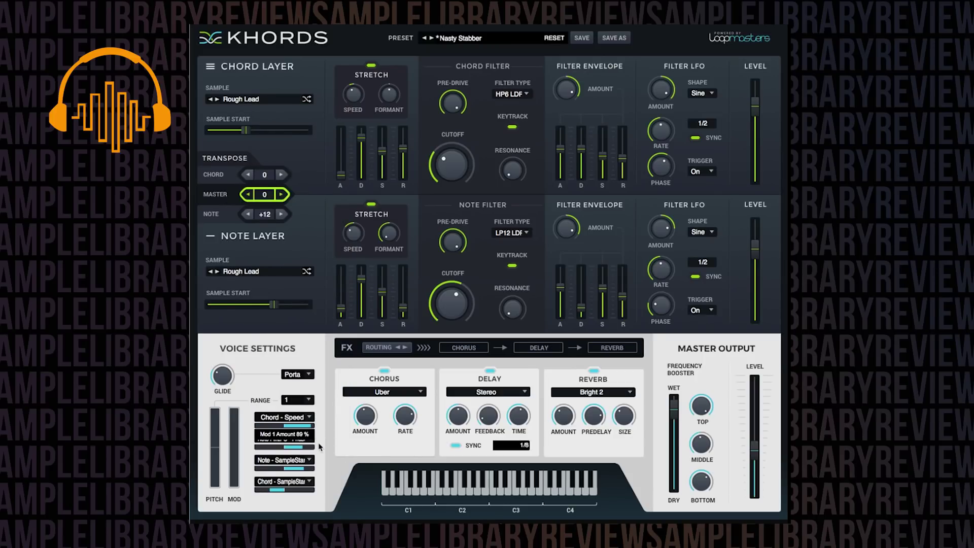
# - Assign the second mod wheel slot to Chord - Formant and adjust its modulation amount
pyautogui.click(306, 438)
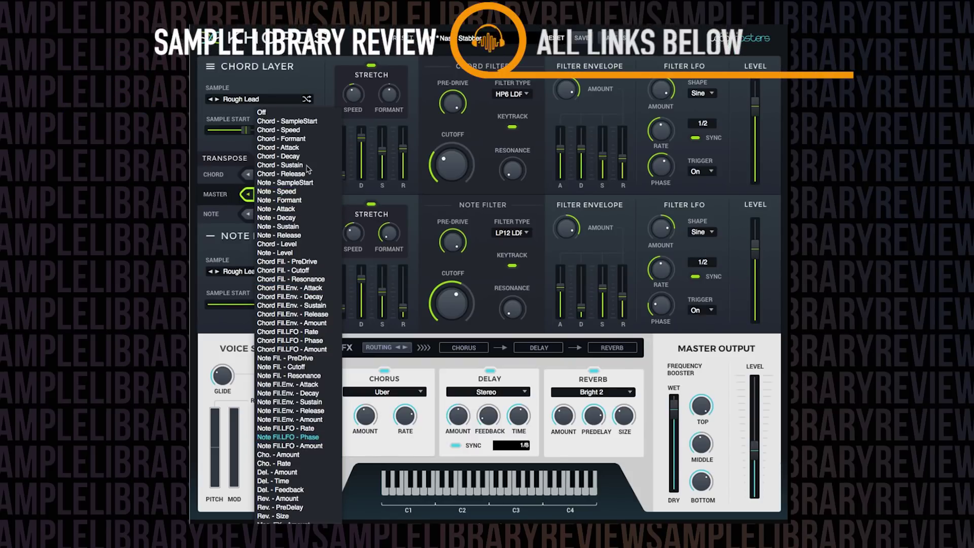
pyautogui.click(285, 138)
pyautogui.moveTo(294, 447); pyautogui.dragTo(302, 449)
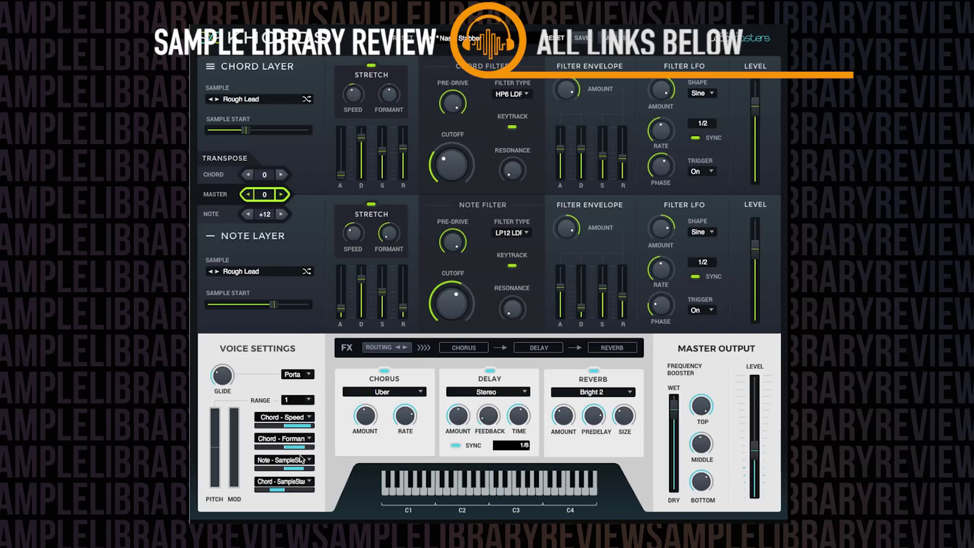
# - Assign the third mod wheel slot to Note Fil.LFO - Rate and the fourth to Note Fil.Env. - Amount
pyautogui.click(302, 459)
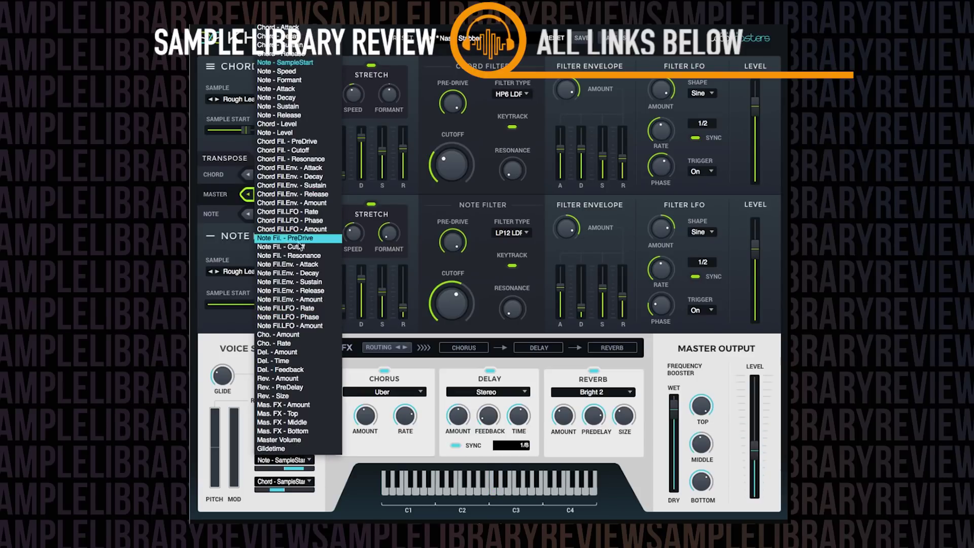
pyautogui.click(322, 308)
pyautogui.click(308, 483)
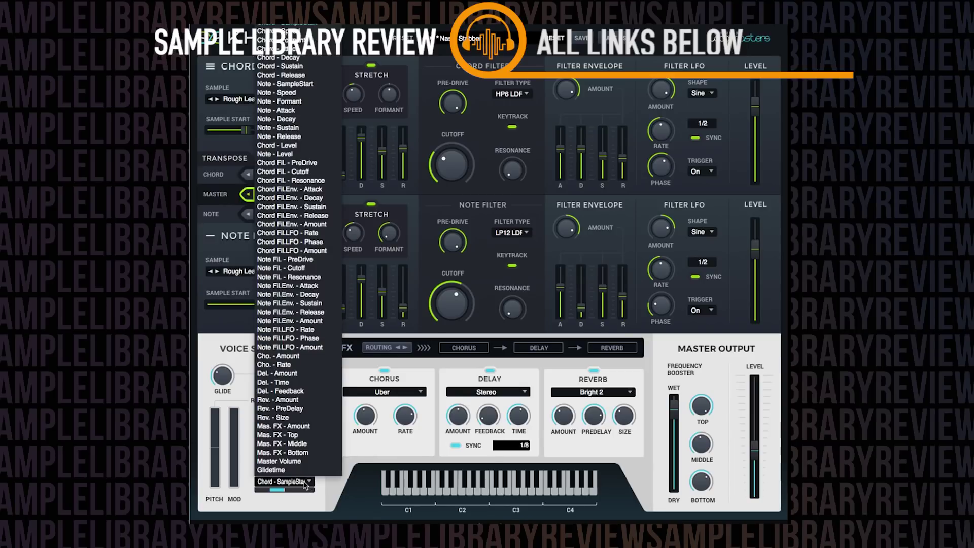
pyautogui.click(326, 321)
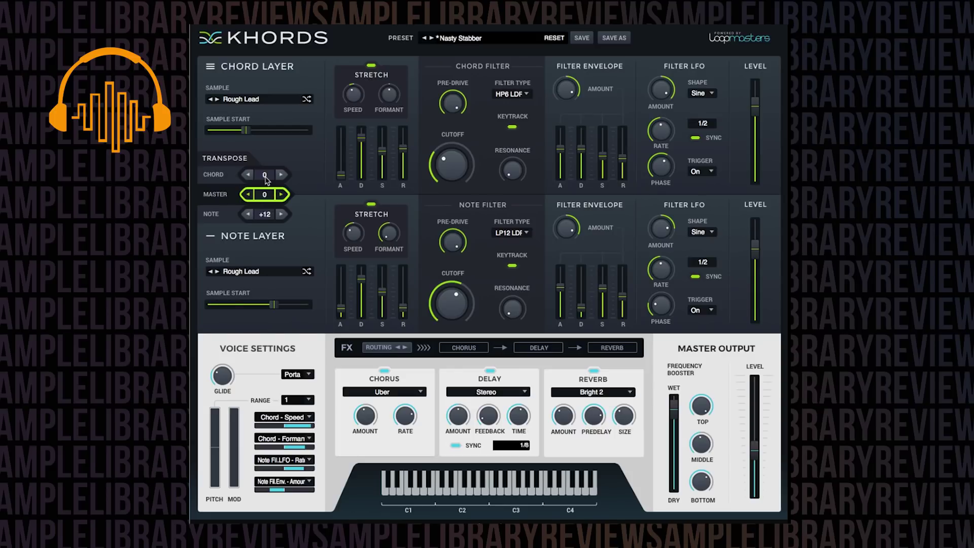
# - Look through the chord layer's Root or Open sample categories and the Synth samples inside
pyautogui.click(260, 101)
pyautogui.moveTo(256, 126)
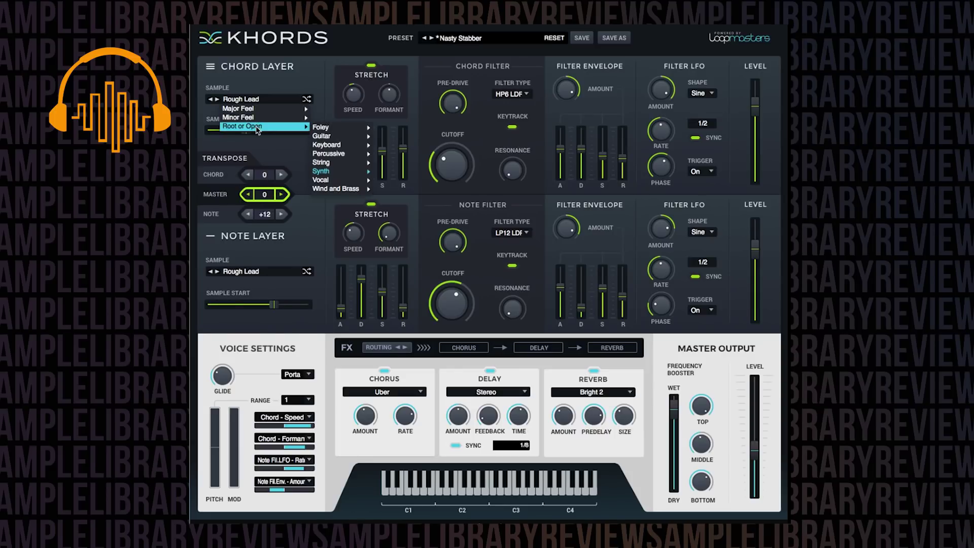
pyautogui.moveTo(329, 175)
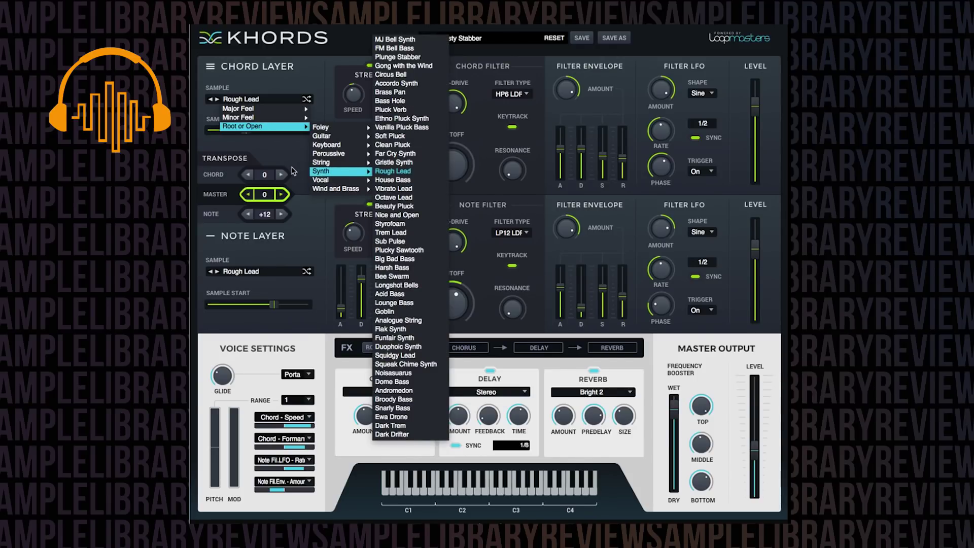
pyautogui.click(319, 172)
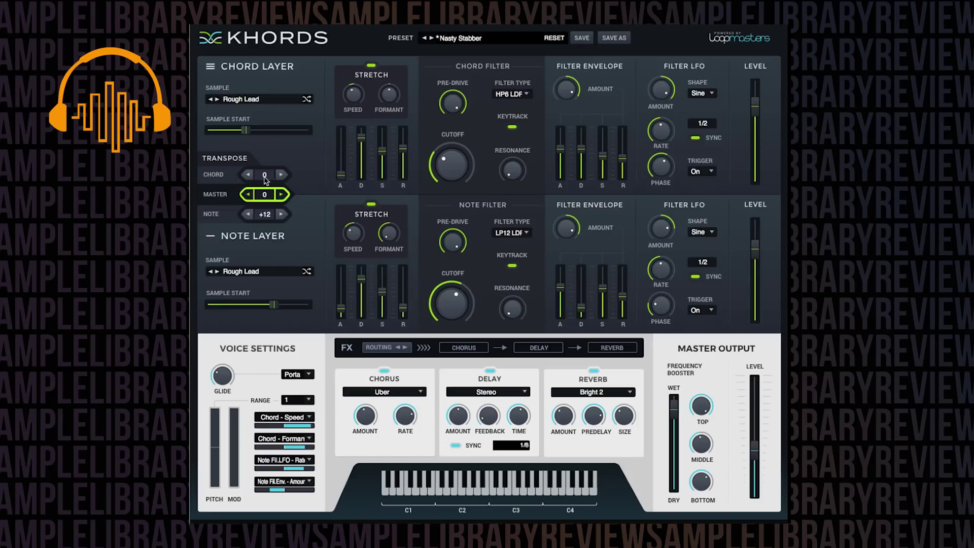
# - Try different transpose values for the note layer, then return it to +12
pyautogui.click(279, 215)
pyautogui.click(248, 215)
pyautogui.click(249, 215)
pyautogui.click(248, 214)
pyautogui.click(248, 214)
pyautogui.click(248, 215)
pyautogui.click(248, 215)
pyautogui.click(281, 214)
pyautogui.click(281, 214)
pyautogui.click(281, 214)
# - Load the Outreach Pad preset from the Introduction category of the factory presets
pyautogui.click(463, 39)
pyautogui.moveTo(485, 49)
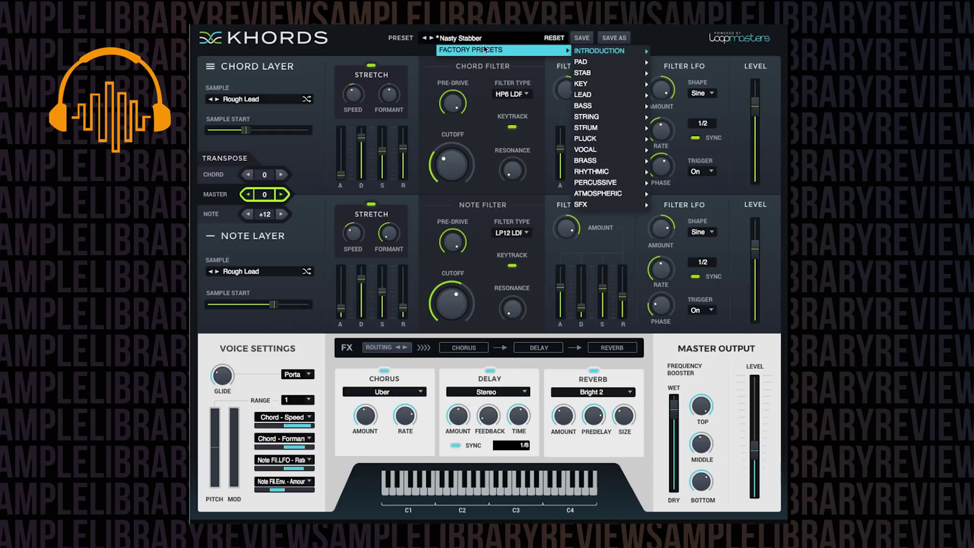
pyautogui.moveTo(608, 52)
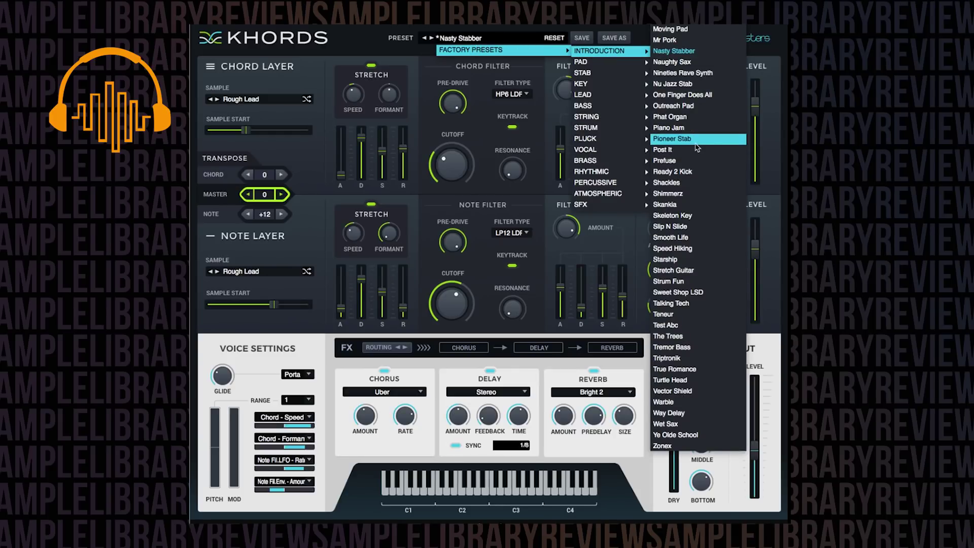
pyautogui.click(690, 106)
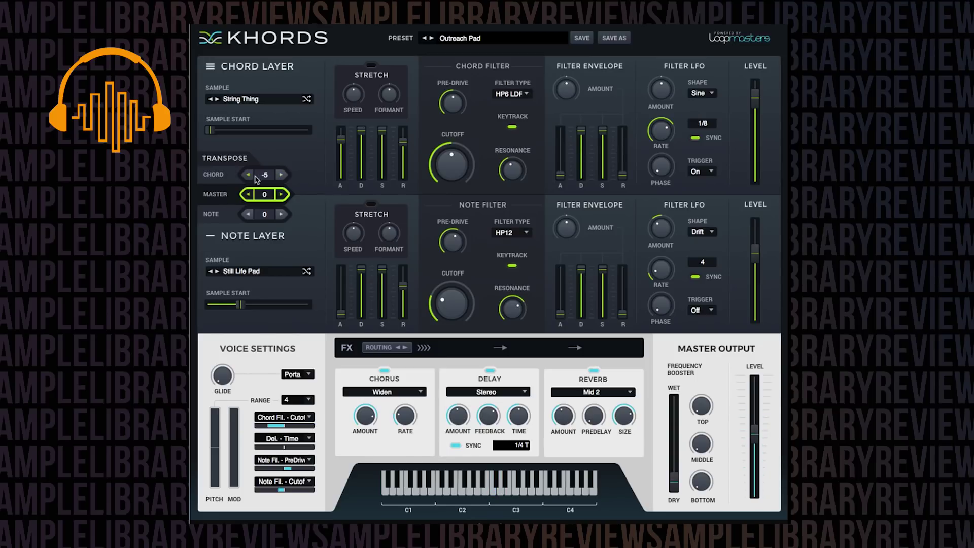
# - Load the Pioneer Stab preset from the Introduction category of the factory presets
pyautogui.click(485, 42)
pyautogui.moveTo(480, 56)
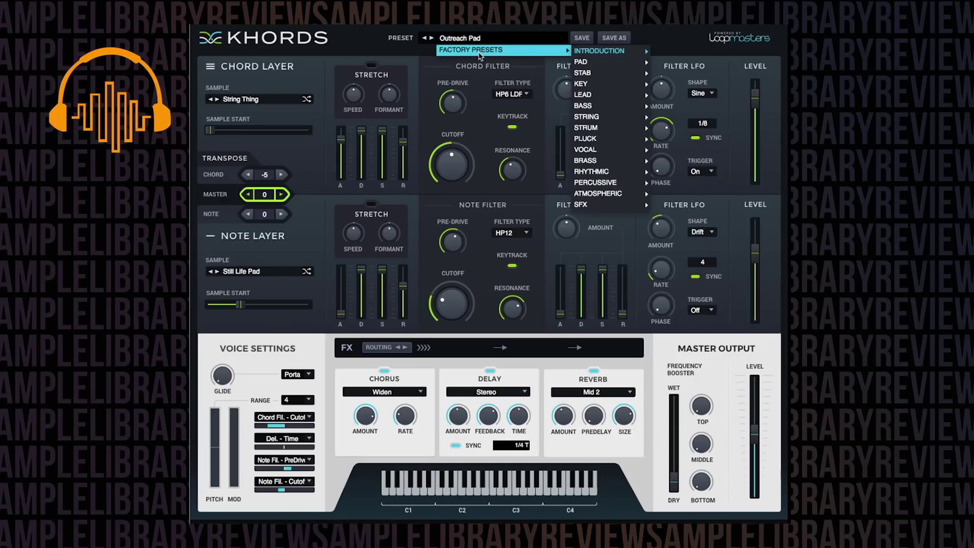
pyautogui.moveTo(591, 51)
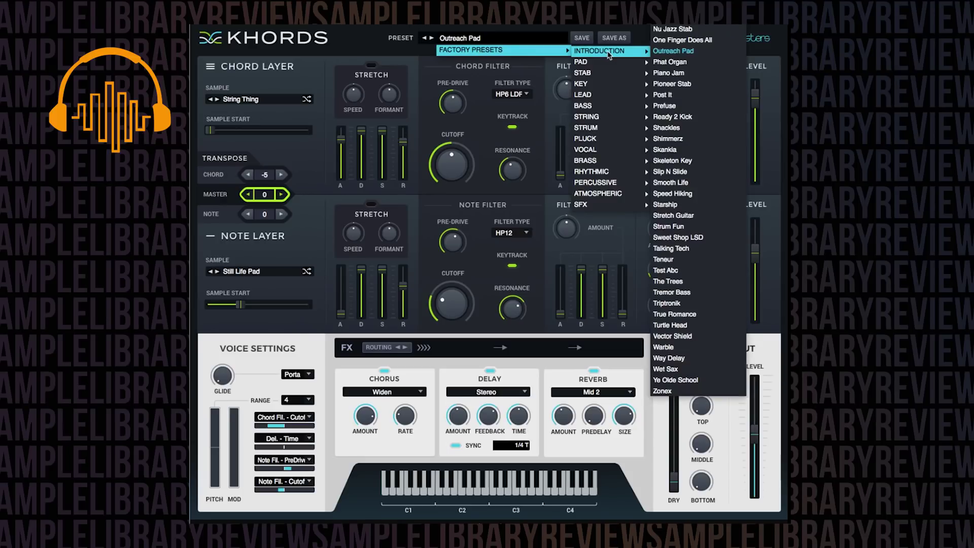
pyautogui.click(693, 84)
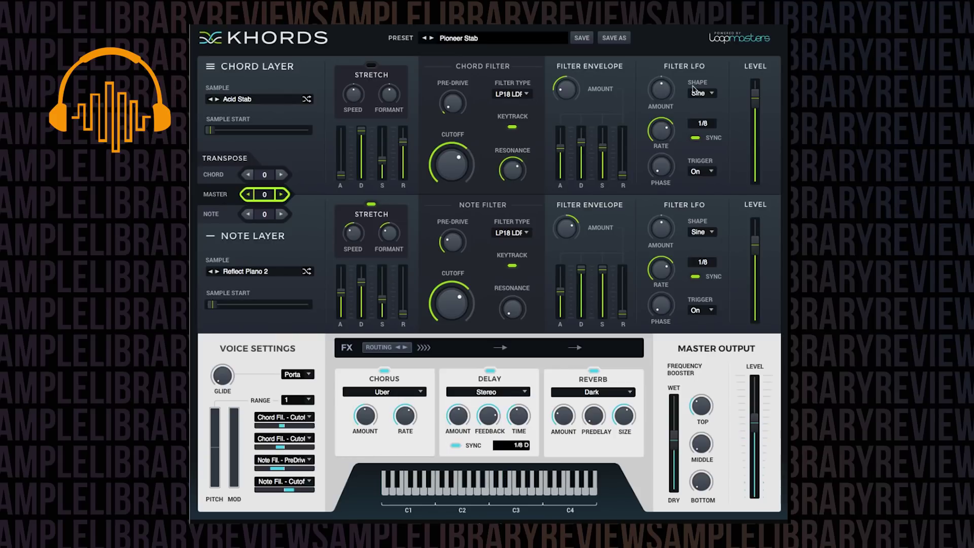
# - Examine which sample categories the chord layer's Acid Stab and the note layer's Reflect Piano 2 belong to
pyautogui.click(265, 104)
pyautogui.moveTo(264, 117)
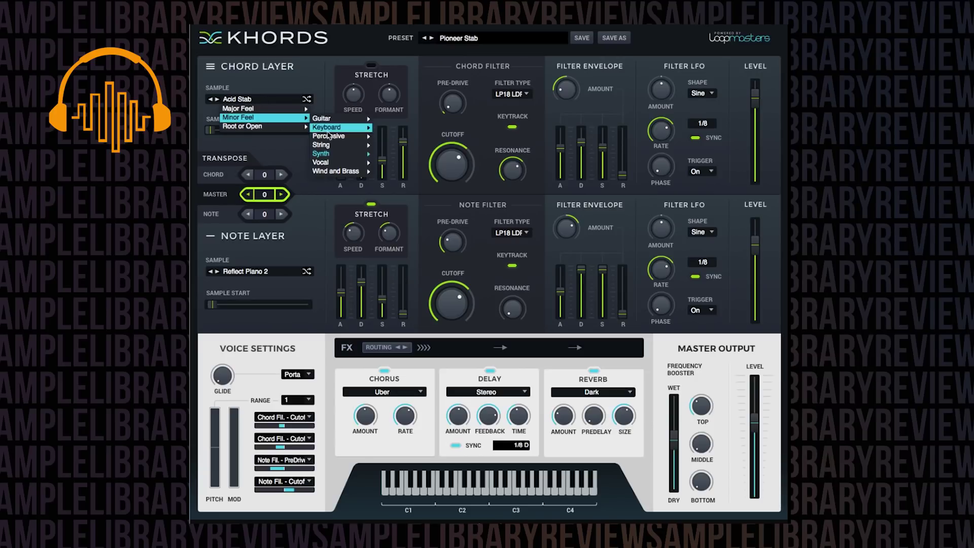
pyautogui.click(301, 246)
pyautogui.click(275, 271)
pyautogui.moveTo(267, 297)
pyautogui.click(279, 272)
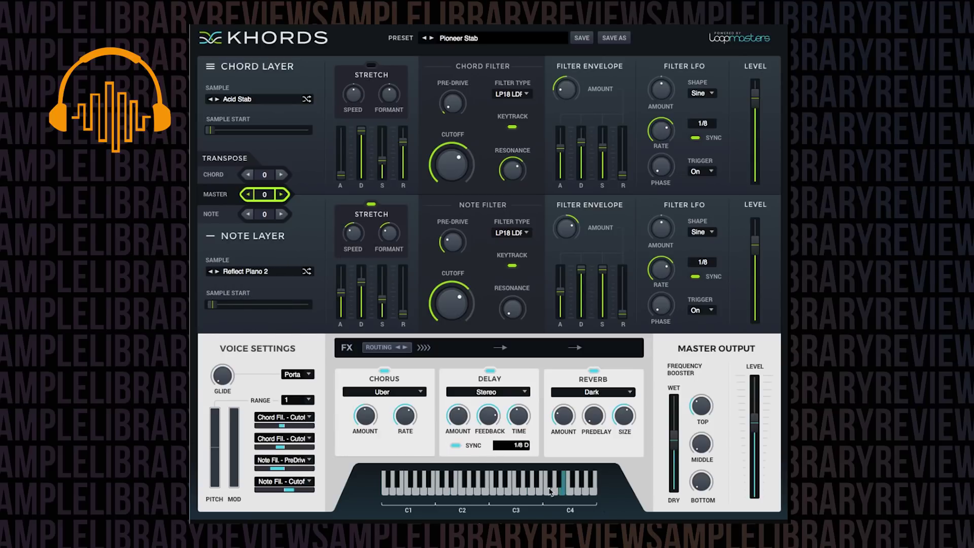
# - Load the Ready 2 Kick preset from the Introduction category of the factory presets
pyautogui.click(452, 38)
pyautogui.moveTo(515, 50)
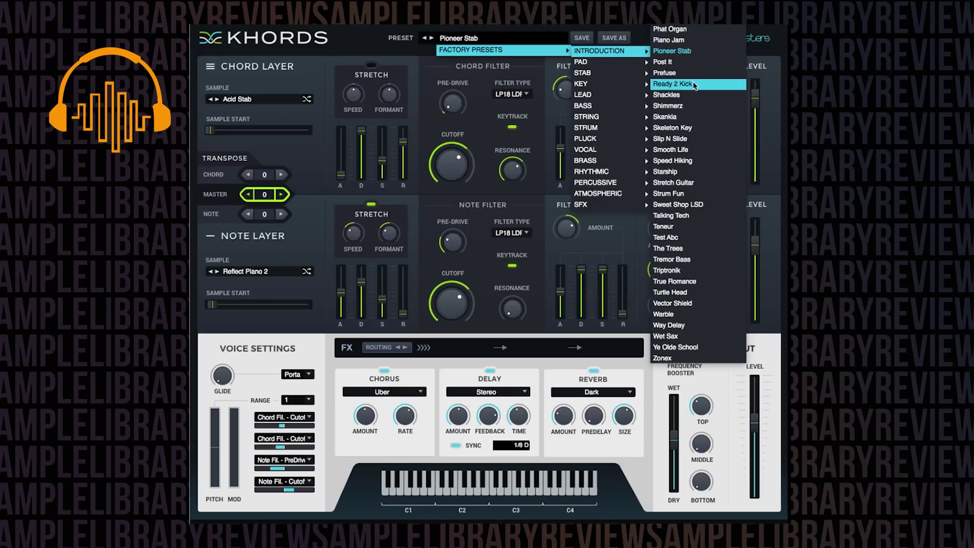
pyautogui.click(695, 86)
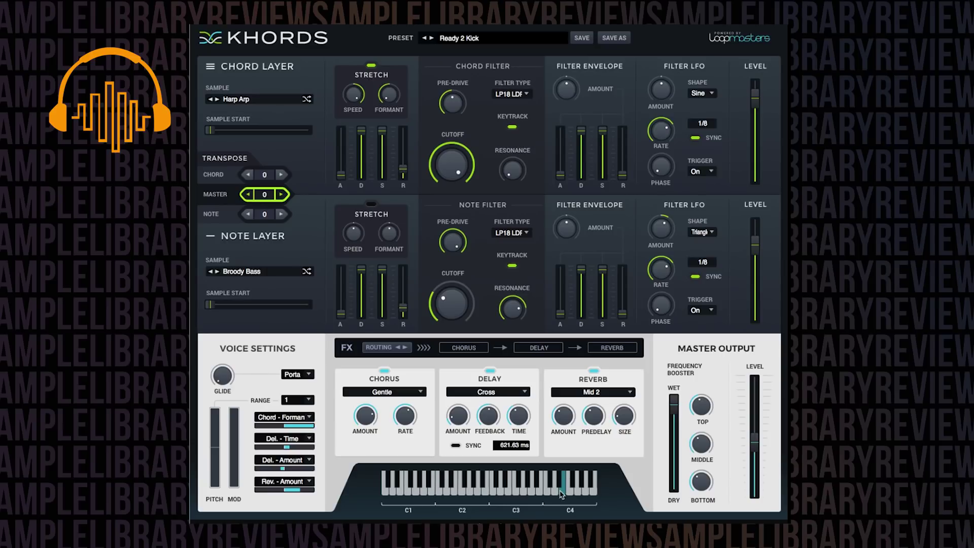
# - Check which sample category the chord layer's Harp Arp belongs to
pyautogui.click(259, 99)
pyautogui.moveTo(259, 119)
pyautogui.press('Escape')
# - Load the Skeleton Key preset from the Introduction category of the factory presets
pyautogui.click(472, 41)
pyautogui.moveTo(473, 50)
pyautogui.moveTo(638, 52)
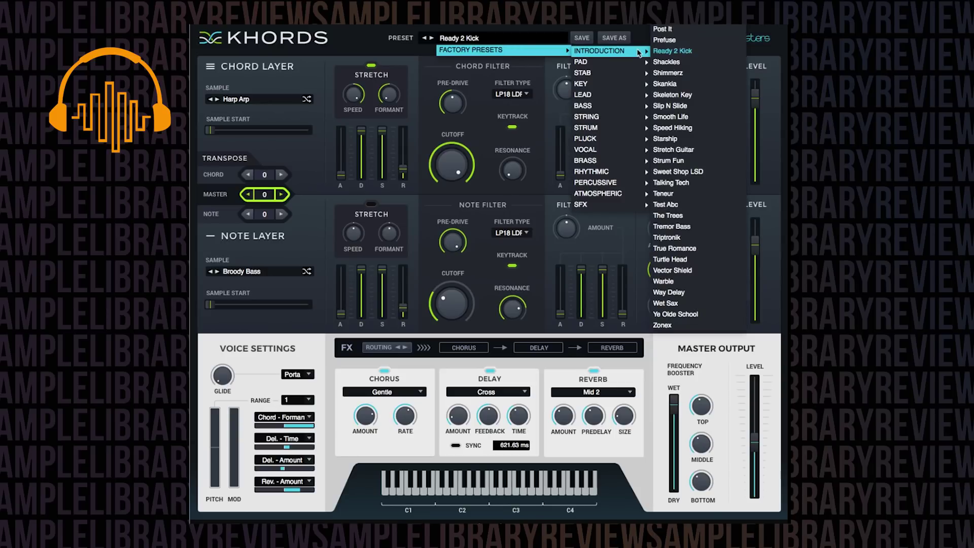
pyautogui.click(680, 96)
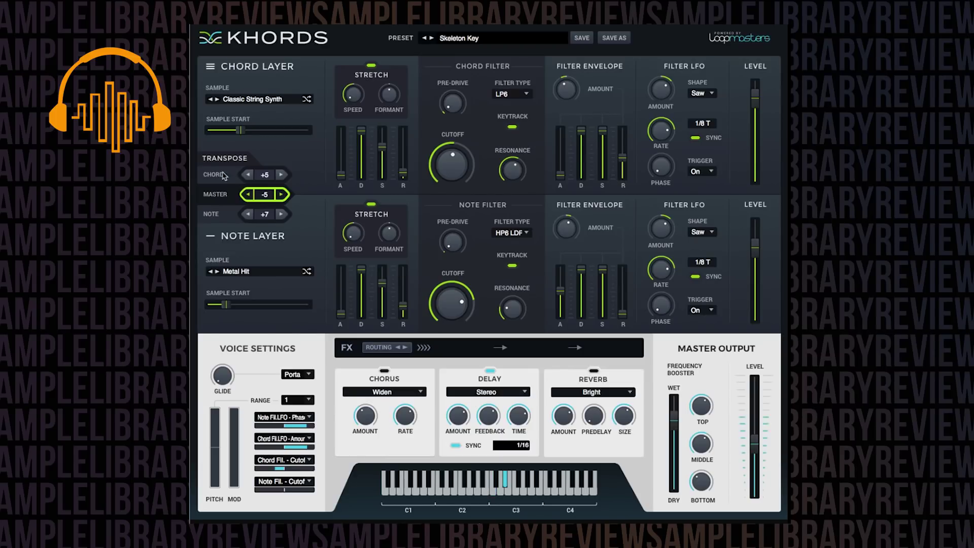
# - Load the Speed Hiking preset from the Introduction category of the factory presets
pyautogui.click(483, 40)
pyautogui.moveTo(501, 51)
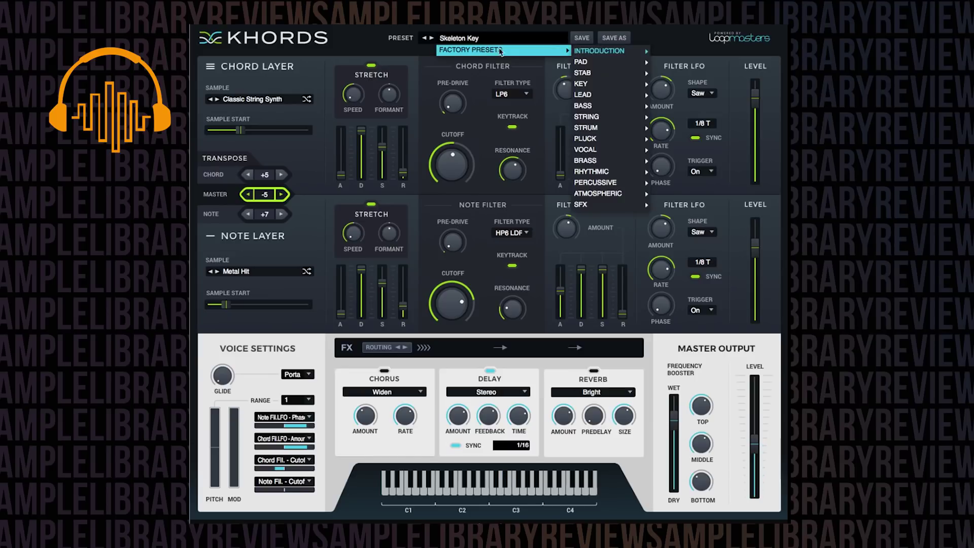
pyautogui.moveTo(629, 53)
pyautogui.click(673, 84)
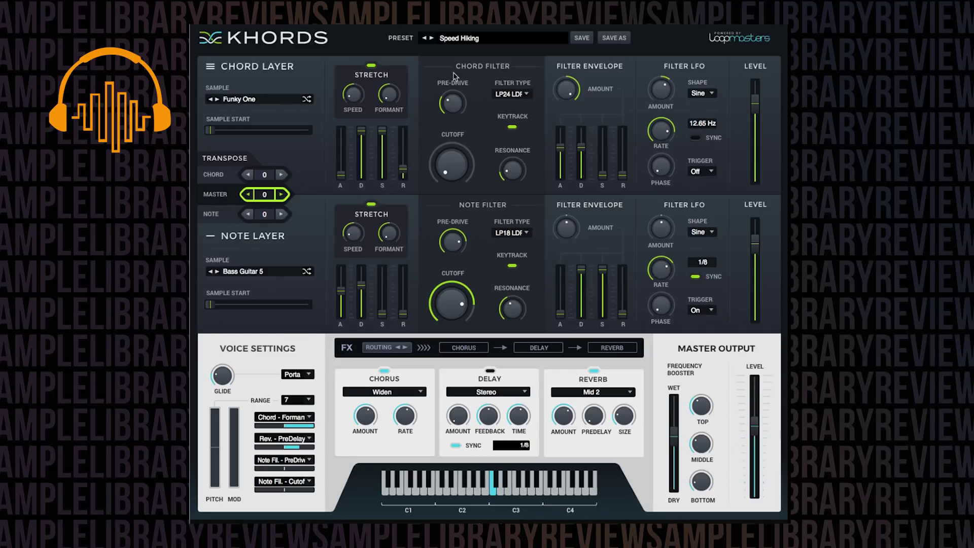
# - Load the Sweet Shop LSD preset from the Introduction category of the factory presets
pyautogui.click(480, 39)
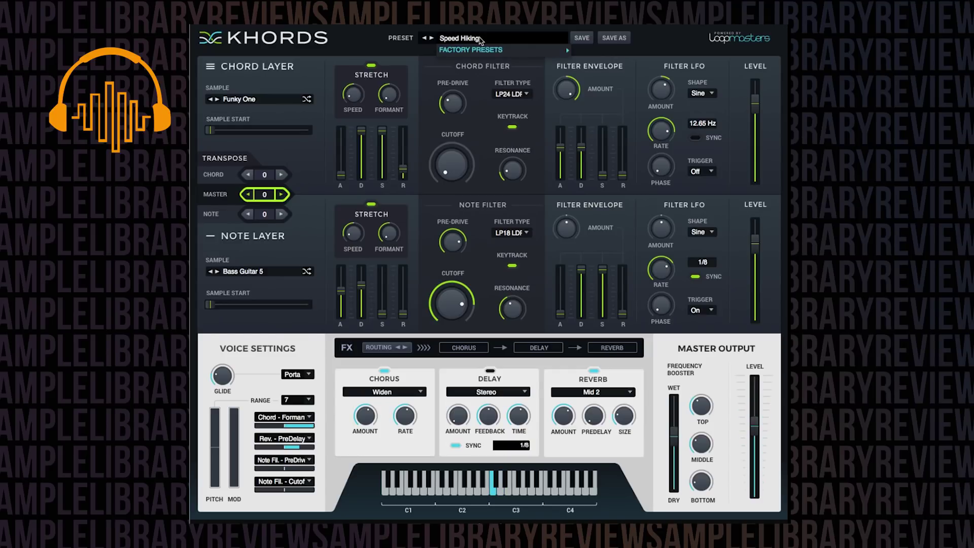
pyautogui.moveTo(503, 49)
pyautogui.moveTo(624, 53)
pyautogui.click(677, 94)
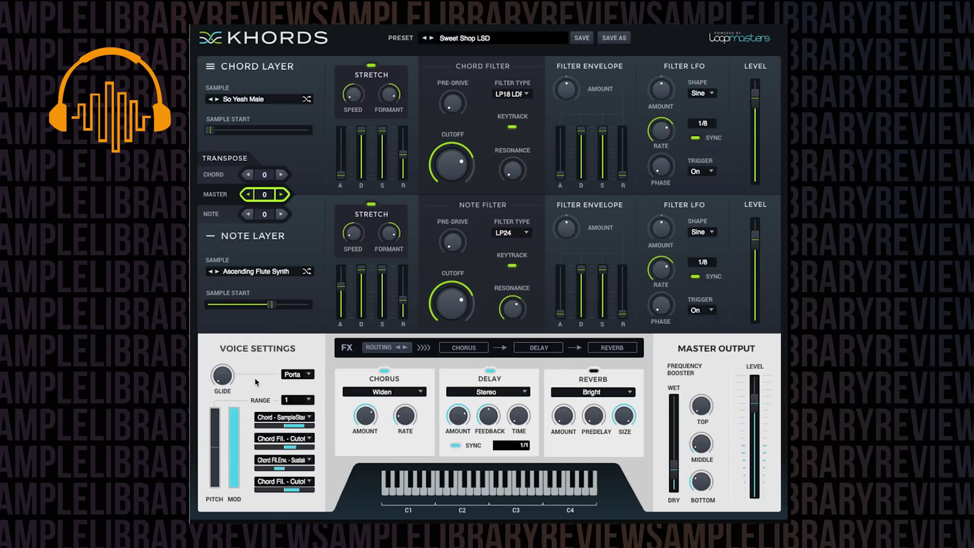
# - Load the Test Abc preset from the Introduction category of the factory presets
pyautogui.click(508, 38)
pyautogui.moveTo(502, 51)
pyautogui.moveTo(605, 56)
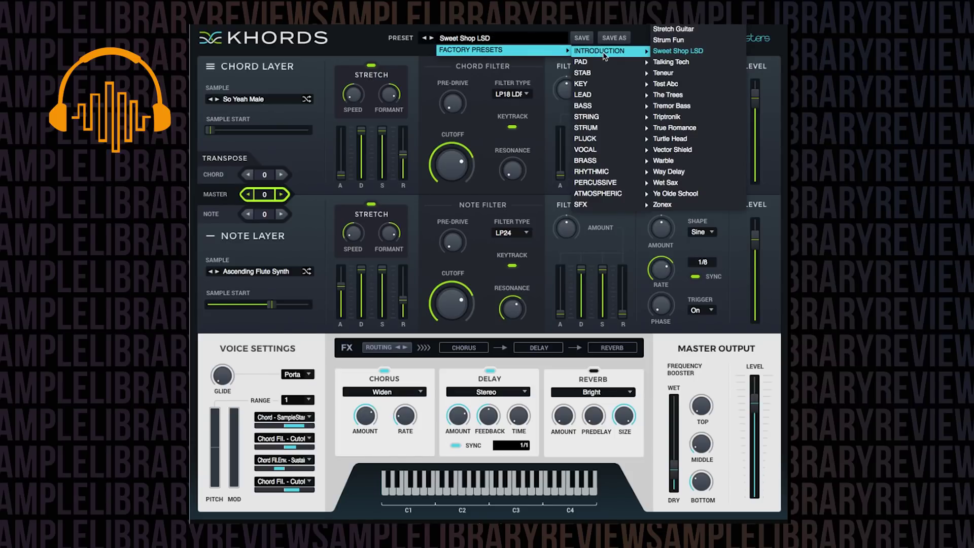
pyautogui.click(678, 84)
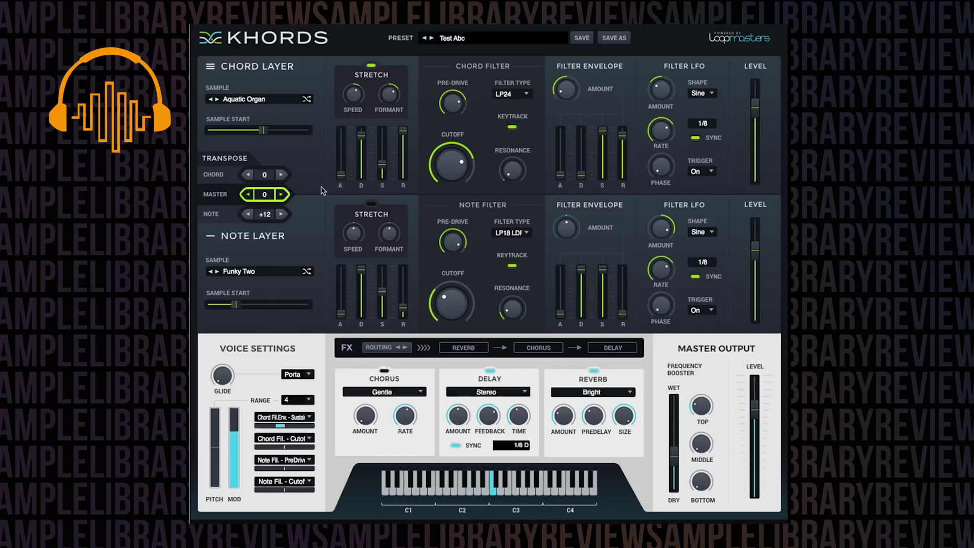
# - Load the Tremor Bass preset from the Introduction category of the factory presets
pyautogui.click(465, 40)
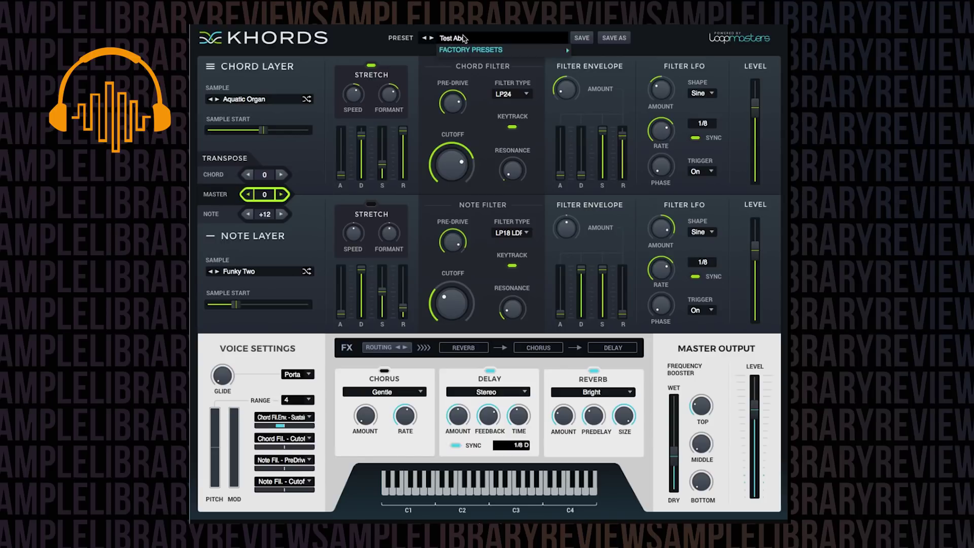
pyautogui.moveTo(476, 51)
pyautogui.moveTo(594, 56)
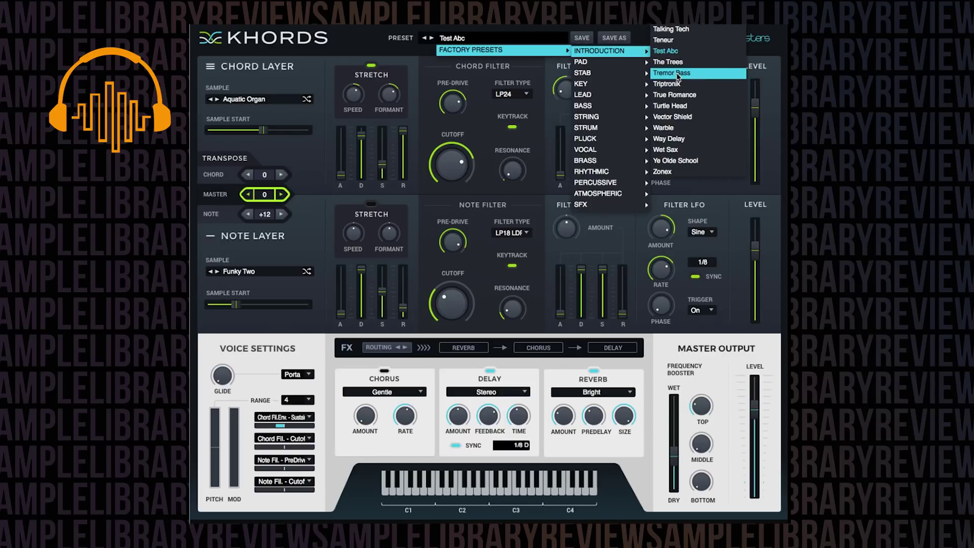
pyautogui.click(678, 75)
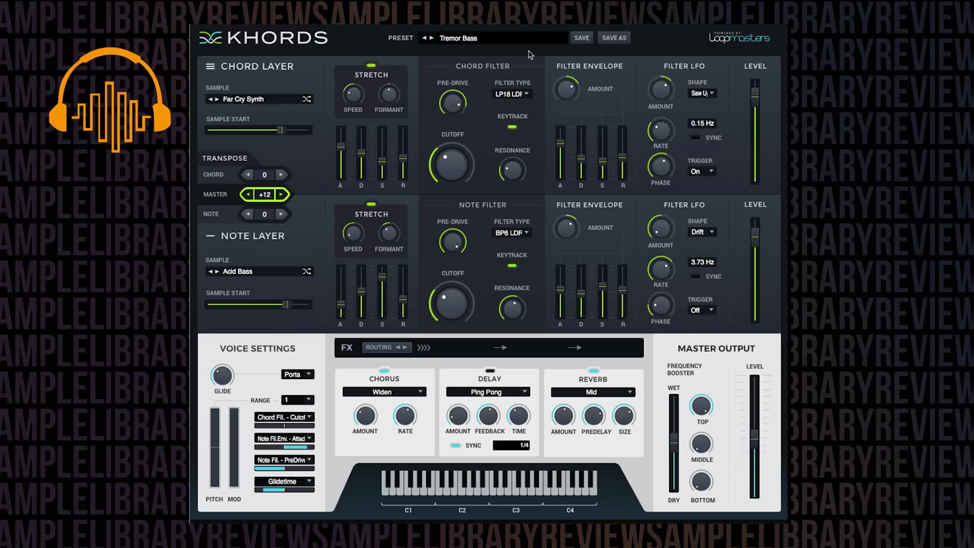
# - Load the Vector Shield preset from the Introduction category of the factory presets
pyautogui.click(490, 41)
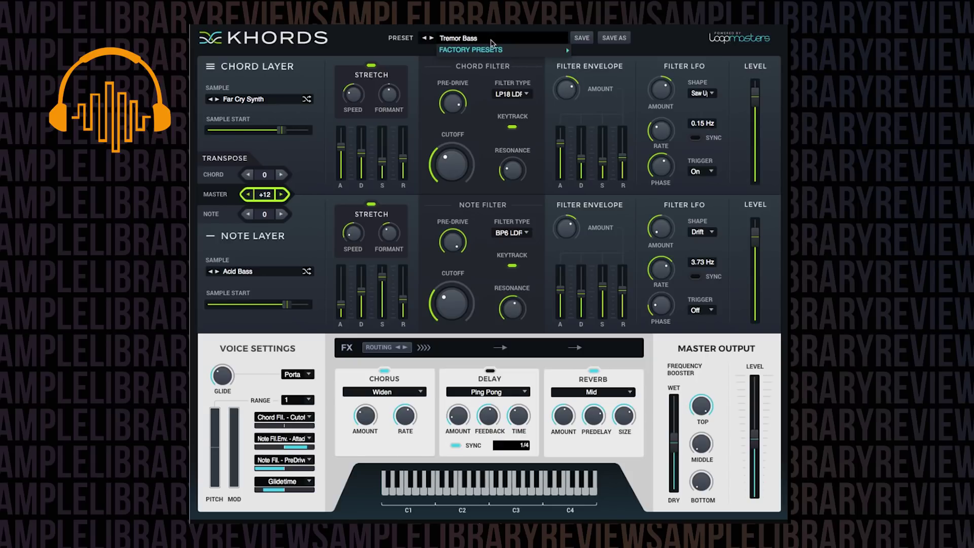
pyautogui.moveTo(532, 50)
pyautogui.moveTo(624, 51)
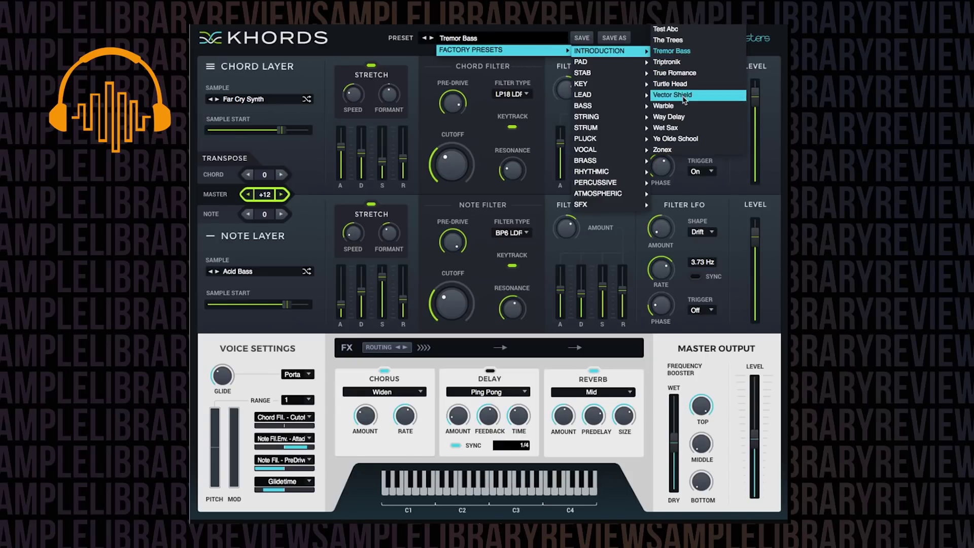
pyautogui.click(684, 100)
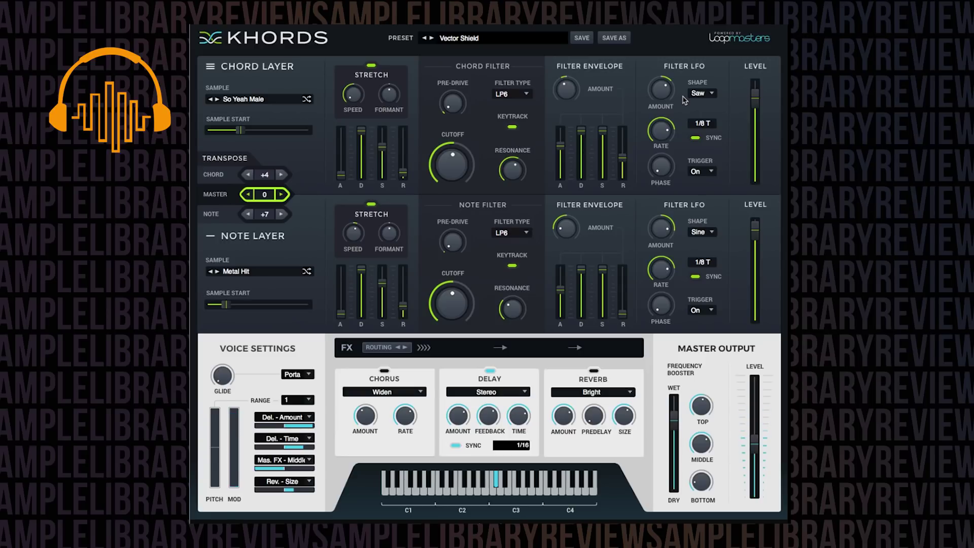
# - Load the Wet Sax preset from the Introduction category of the factory presets
pyautogui.click(488, 39)
pyautogui.moveTo(507, 51)
pyautogui.moveTo(587, 53)
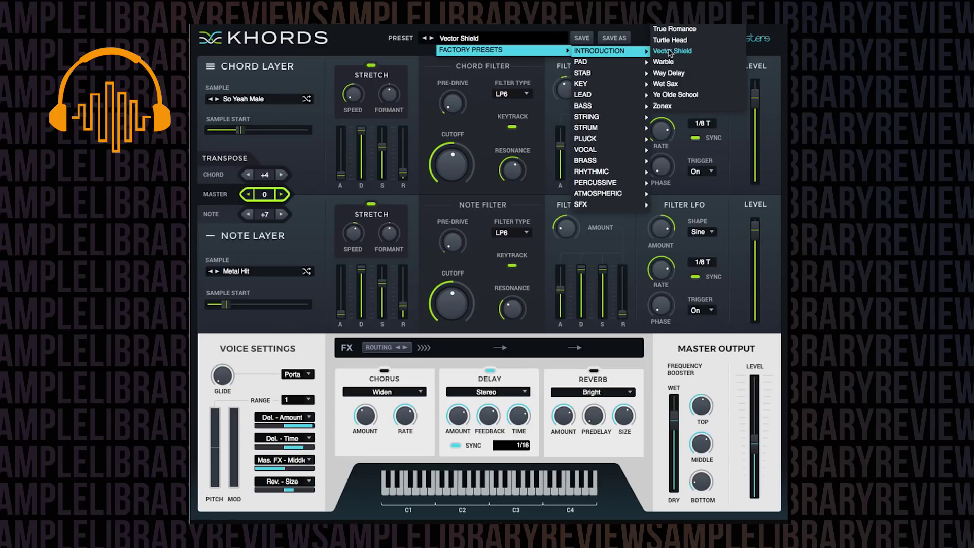
pyautogui.click(693, 85)
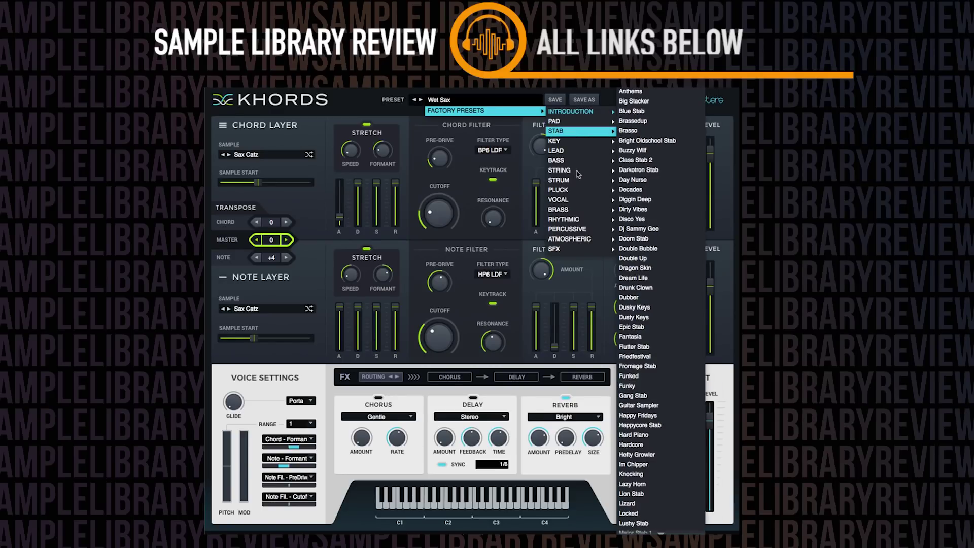
# - Look over the factory preset categories and keep the current preset loaded
pyautogui.moveTo(572, 122)
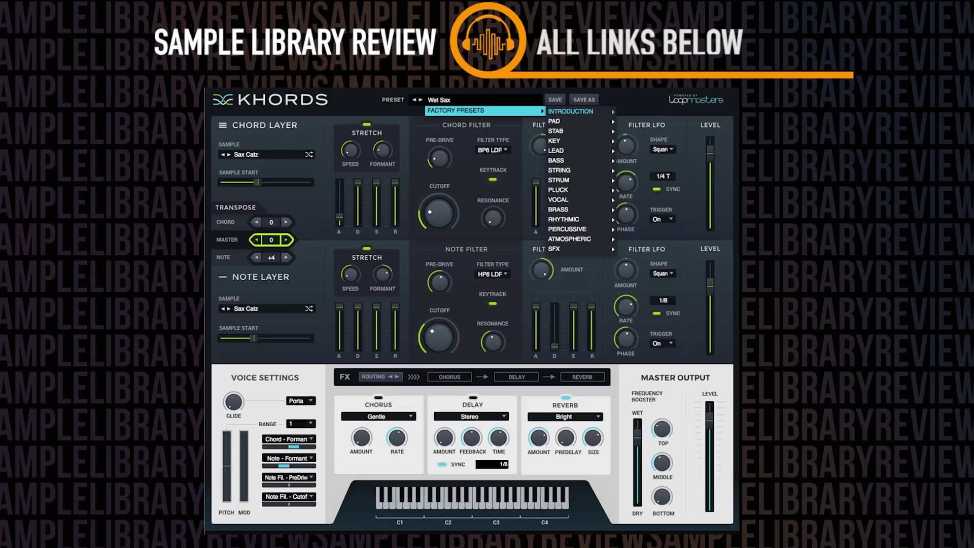
pyautogui.click(482, 101)
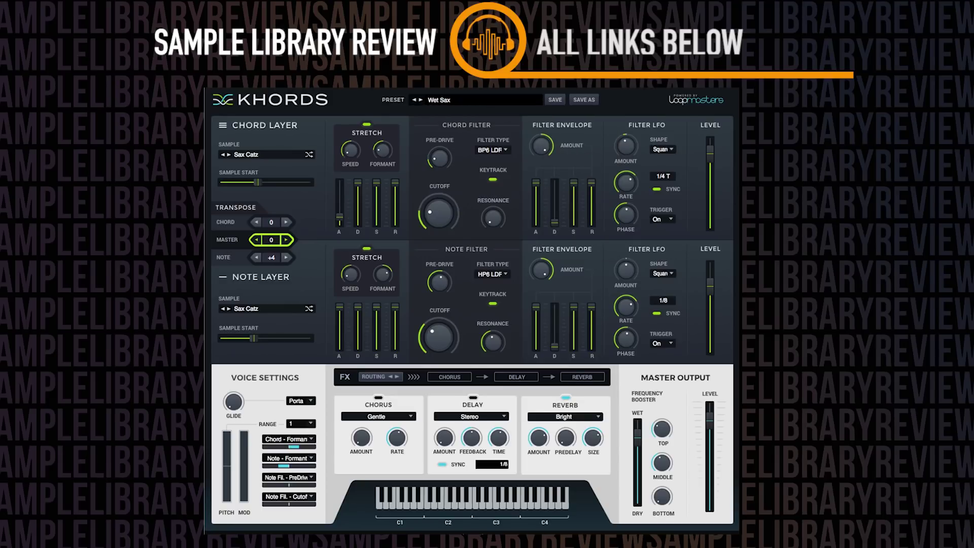